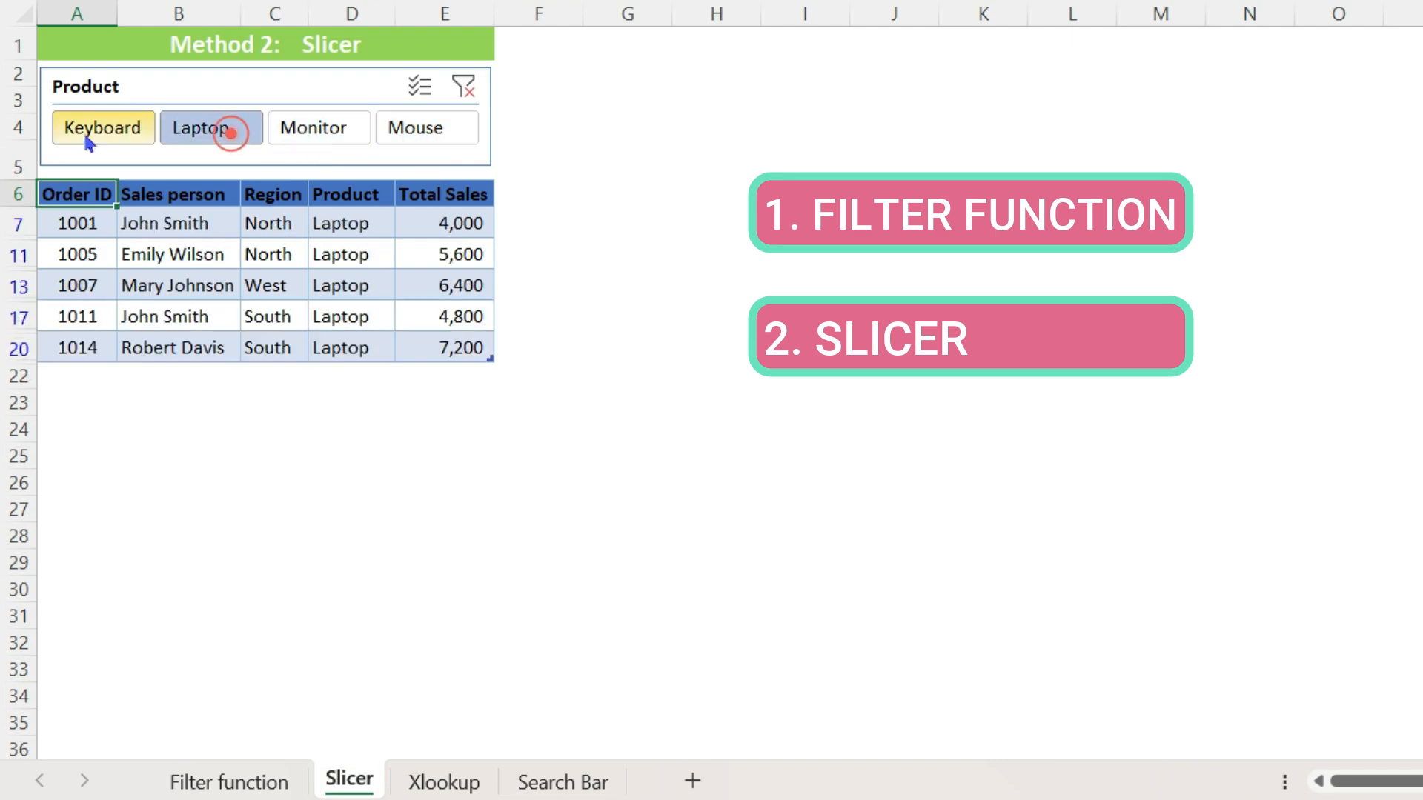
Filter the orders table by Keyboard with the Product slicer and clear the filter again
{"action": "left_click", "coordinate": [89, 127]}
{"action": "left_click", "coordinate": [463, 86]}
On the Xlookup sheet, look up three different orders by choosing their order IDs in cell A4
{"action": "left_click", "coordinate": [444, 780]}
{"action": "left_click", "coordinate": [129, 121]}
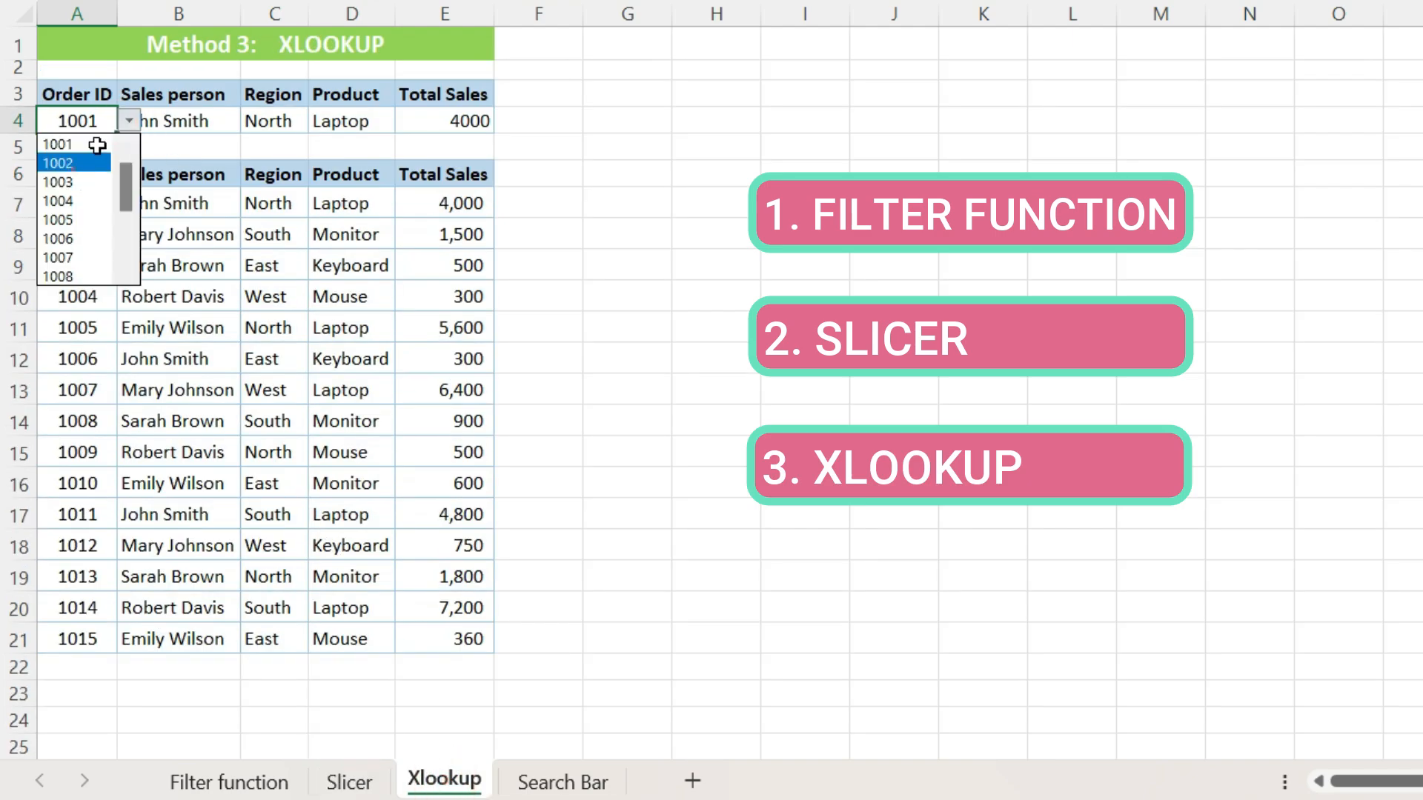
{"action": "left_click", "coordinate": [88, 162]}
{"action": "left_click", "coordinate": [129, 121]}
{"action": "left_click", "coordinate": [71, 183]}
{"action": "left_click", "coordinate": [129, 121]}
{"action": "left_click", "coordinate": [90, 215]}
On the Search Bar sheet, try the search with Eas, We and North
{"action": "left_click", "coordinate": [520, 780]}
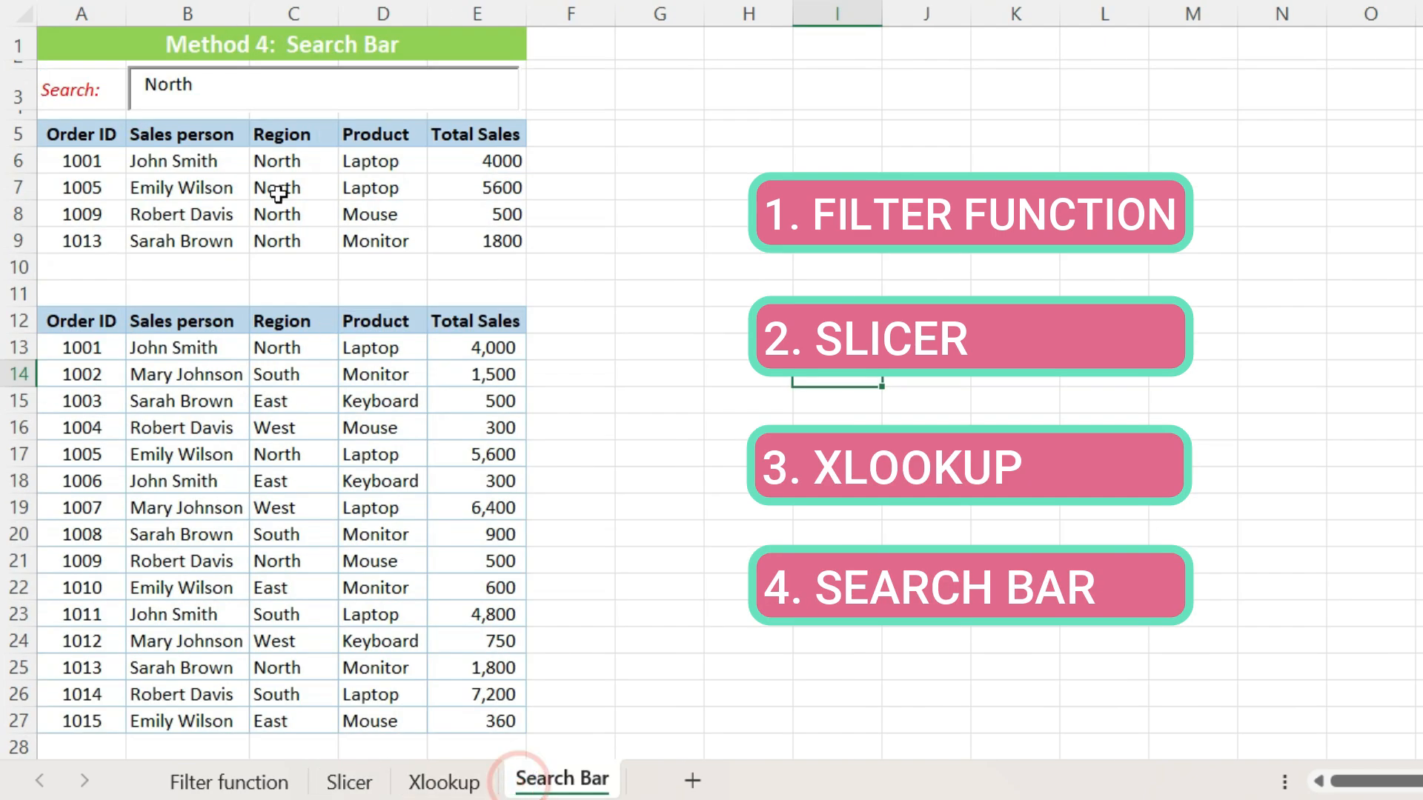
{"action": "type", "text": "Eas"}
{"action": "key", "text": "BackSpace"}
{"action": "key", "text": "BackSpace"}
{"action": "key", "text": "BackSpace"}
{"action": "type", "text": "We"}
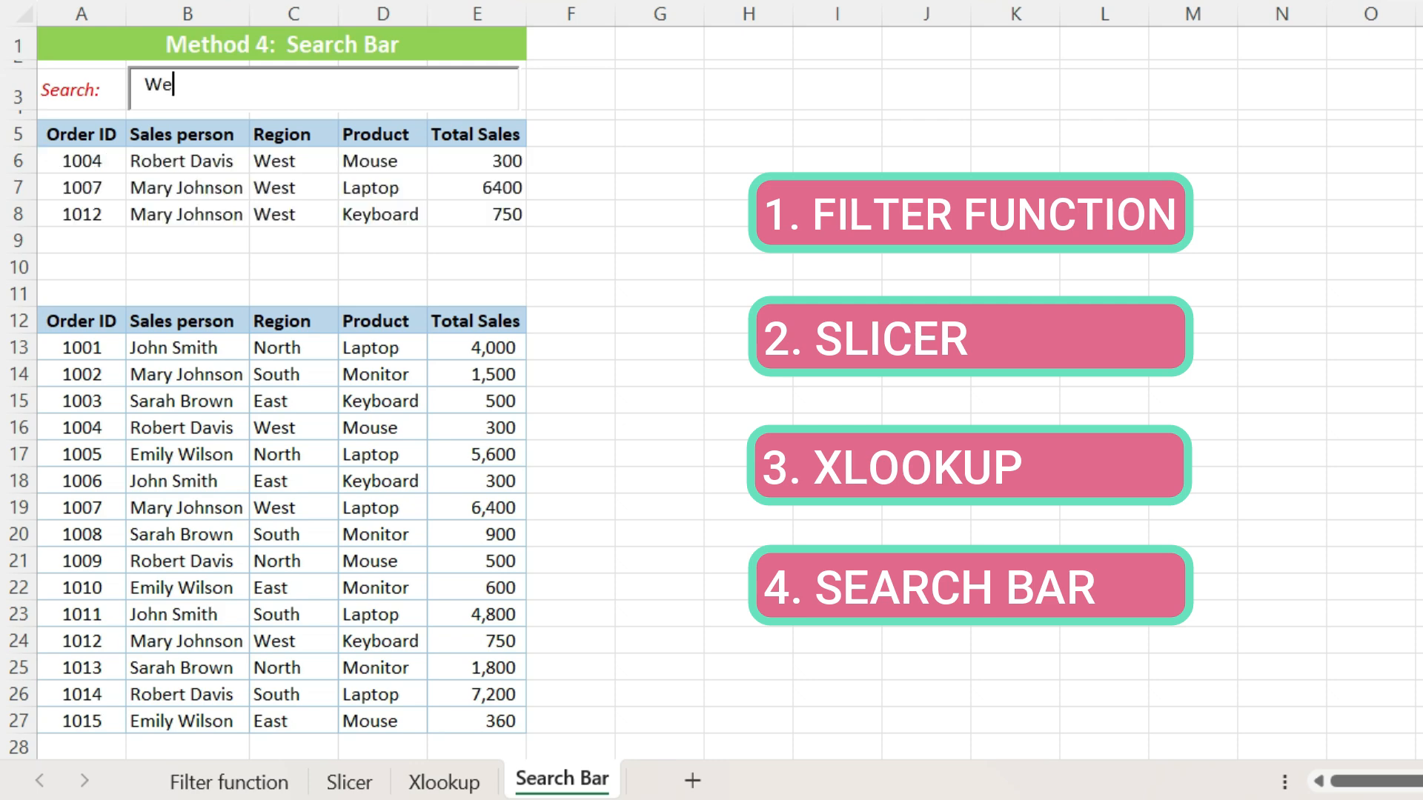
{"action": "key", "text": "BackSpace"}
{"action": "type", "text": "North"}
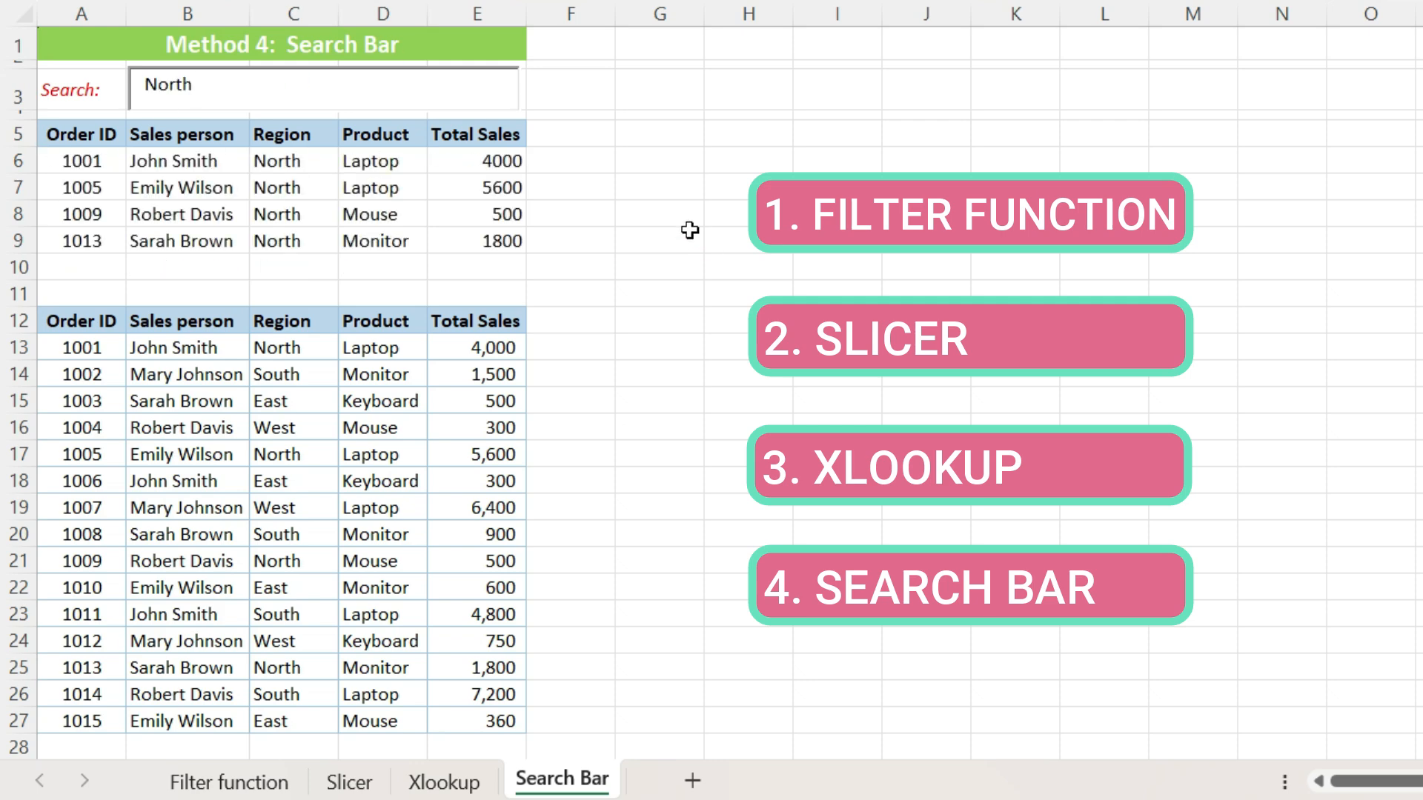
{"action": "left_click", "coordinate": [689, 230]}
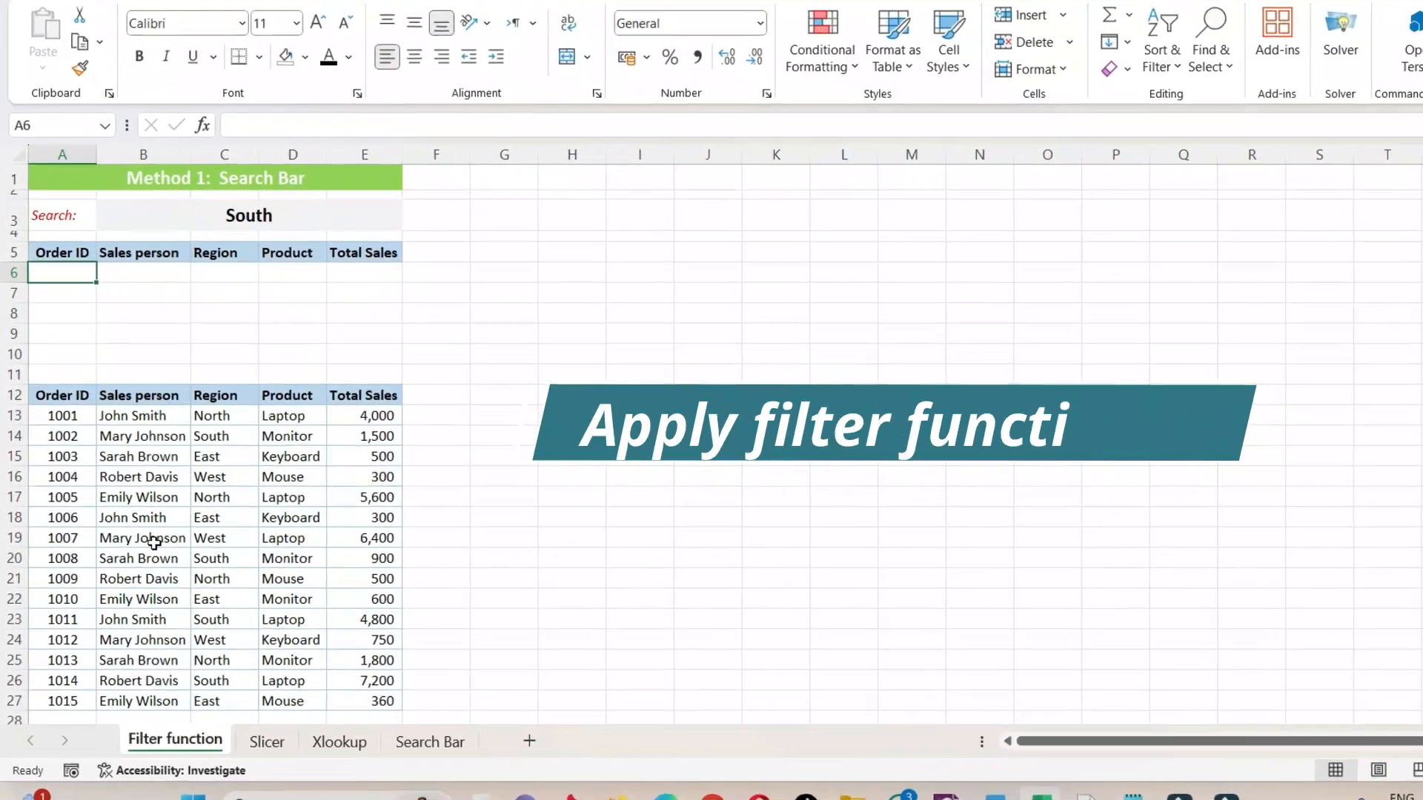
On the Filter function sheet, enter =FILTER(A12:E27,C12:C27=B3,"") in cell A6 to list the orders matching the searched region
{"action": "type", "text": "=FI"}
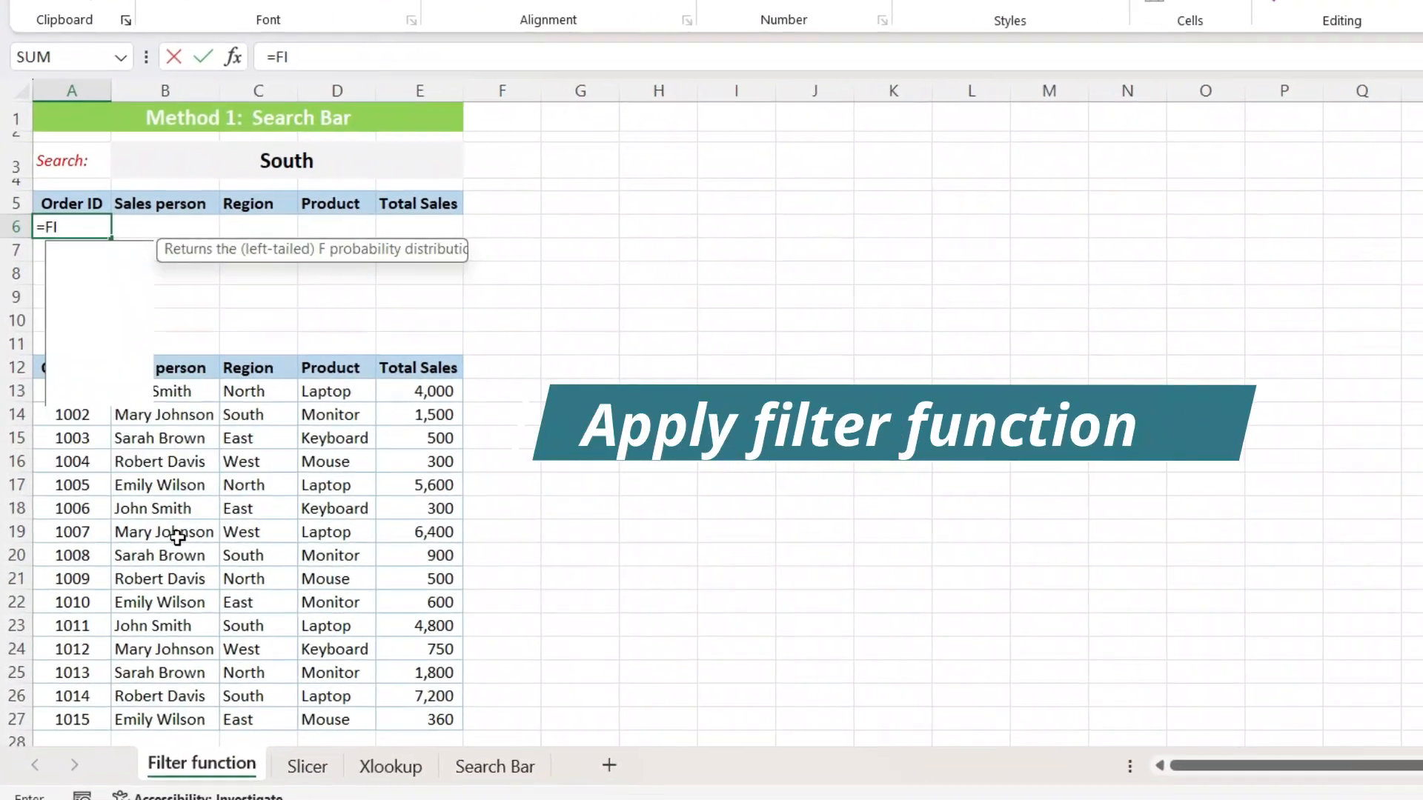
{"action": "type", "text": "LT"}
{"action": "type", "text": "ER("}
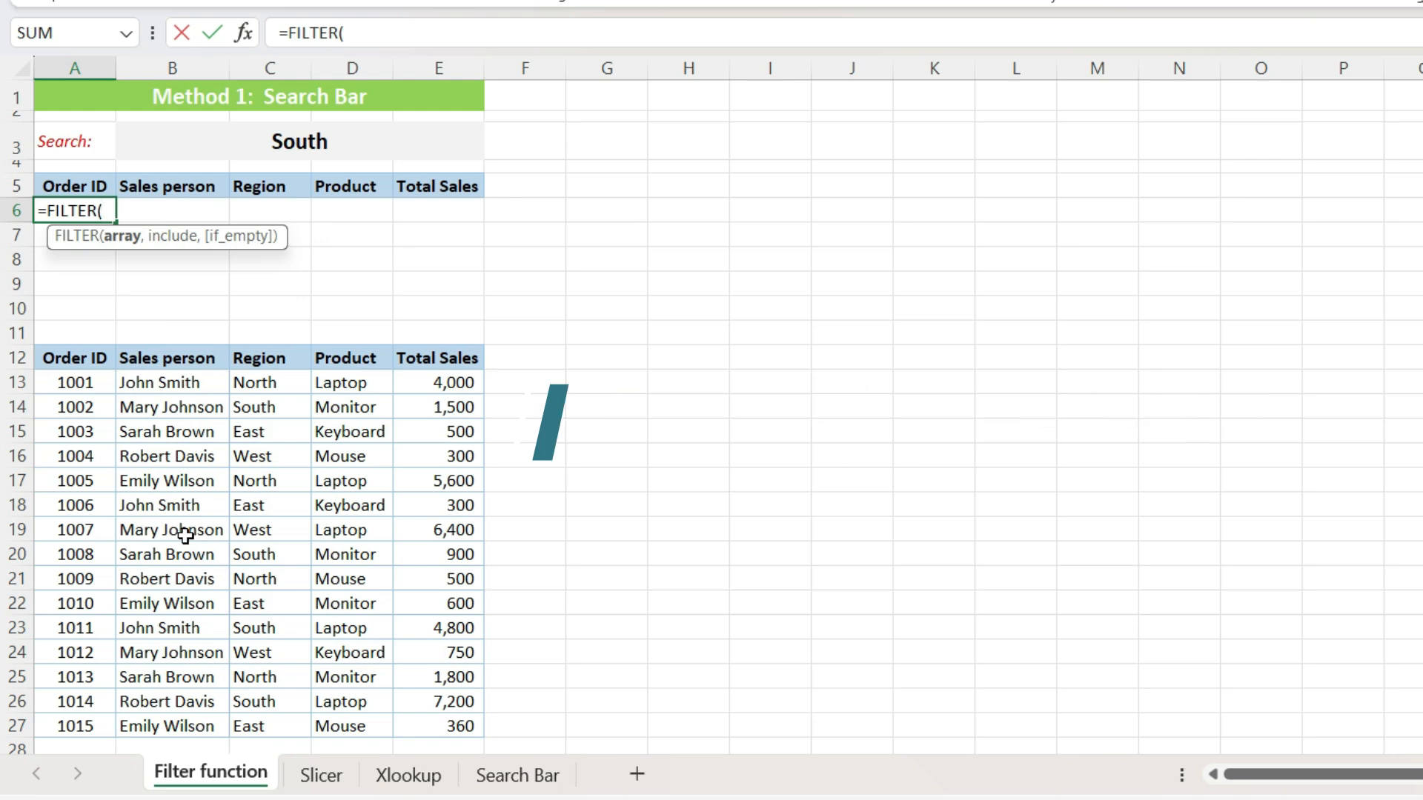
{"action": "left_click_drag", "start_coordinate": [71, 362], "coordinate": [421, 730]}
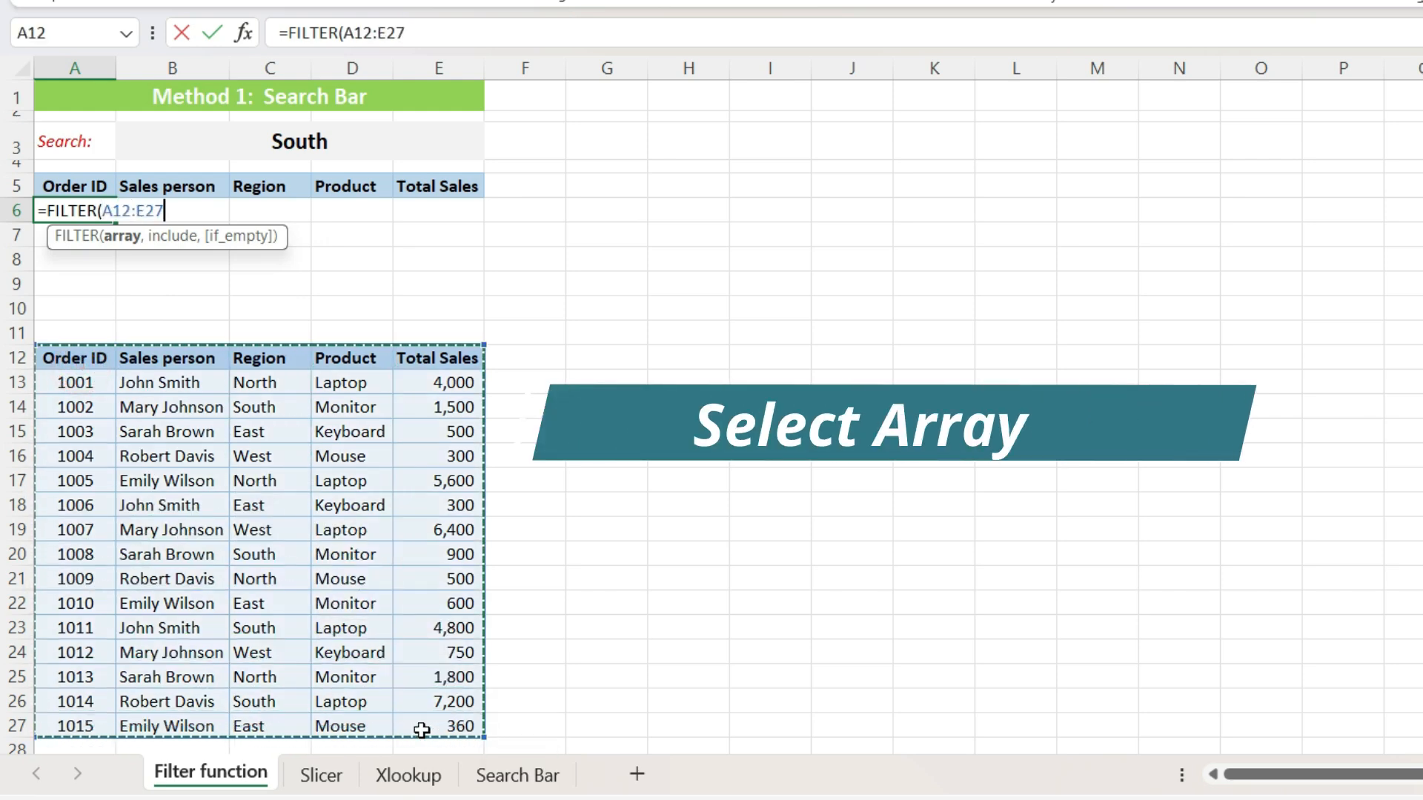
{"action": "type", "text": ","}
{"action": "left_click_drag", "start_coordinate": [256, 366], "coordinate": [278, 726]}
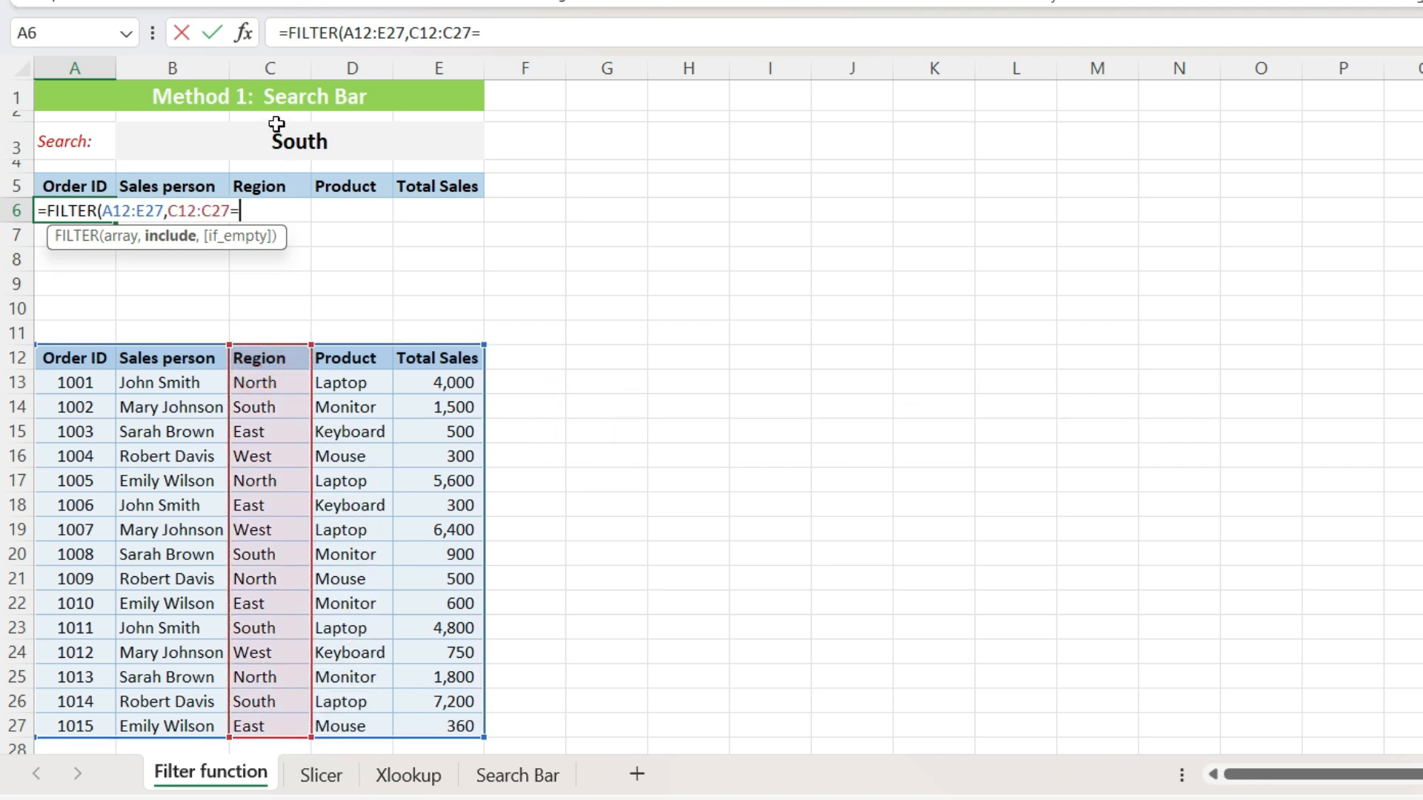
{"action": "left_click", "coordinate": [276, 156]}
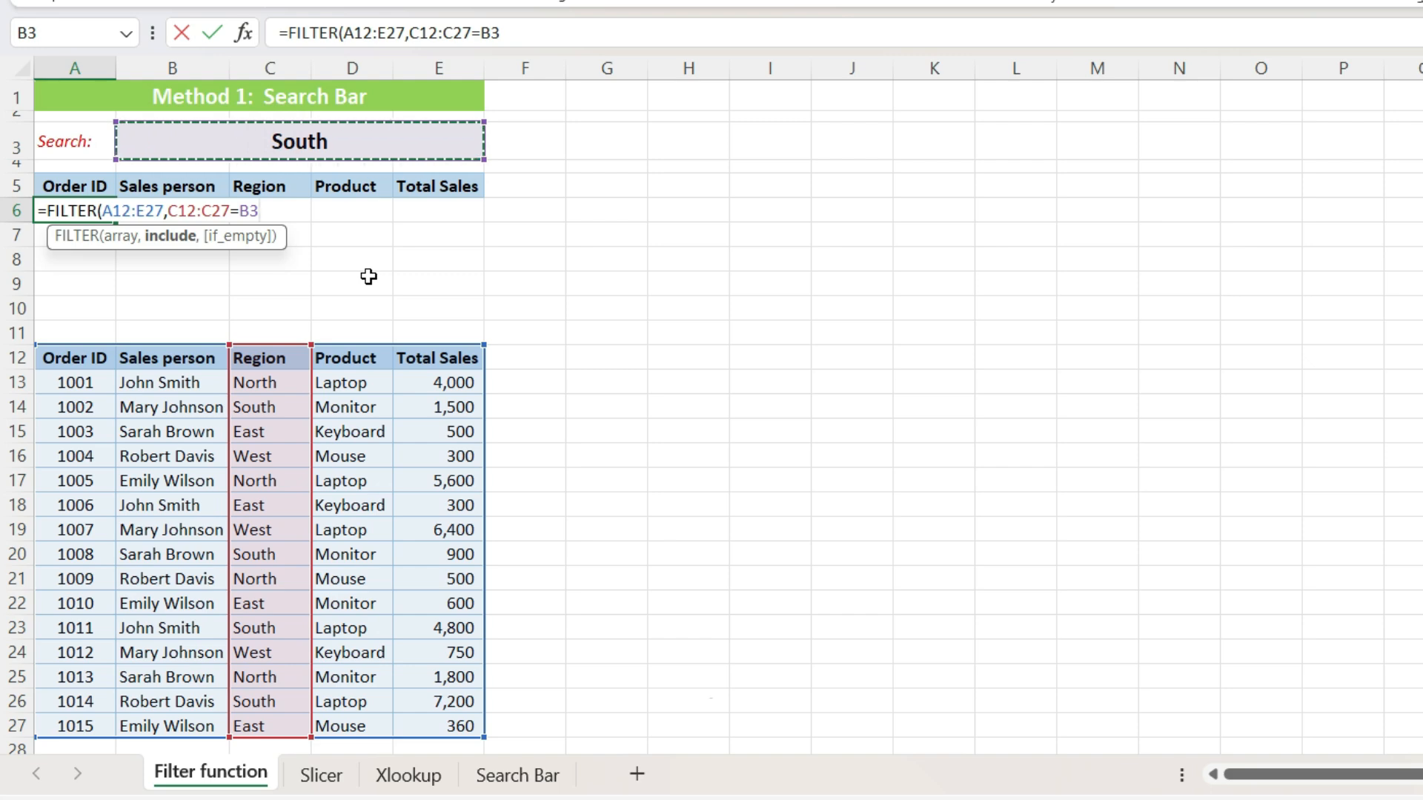
{"action": "type", "text": ","}
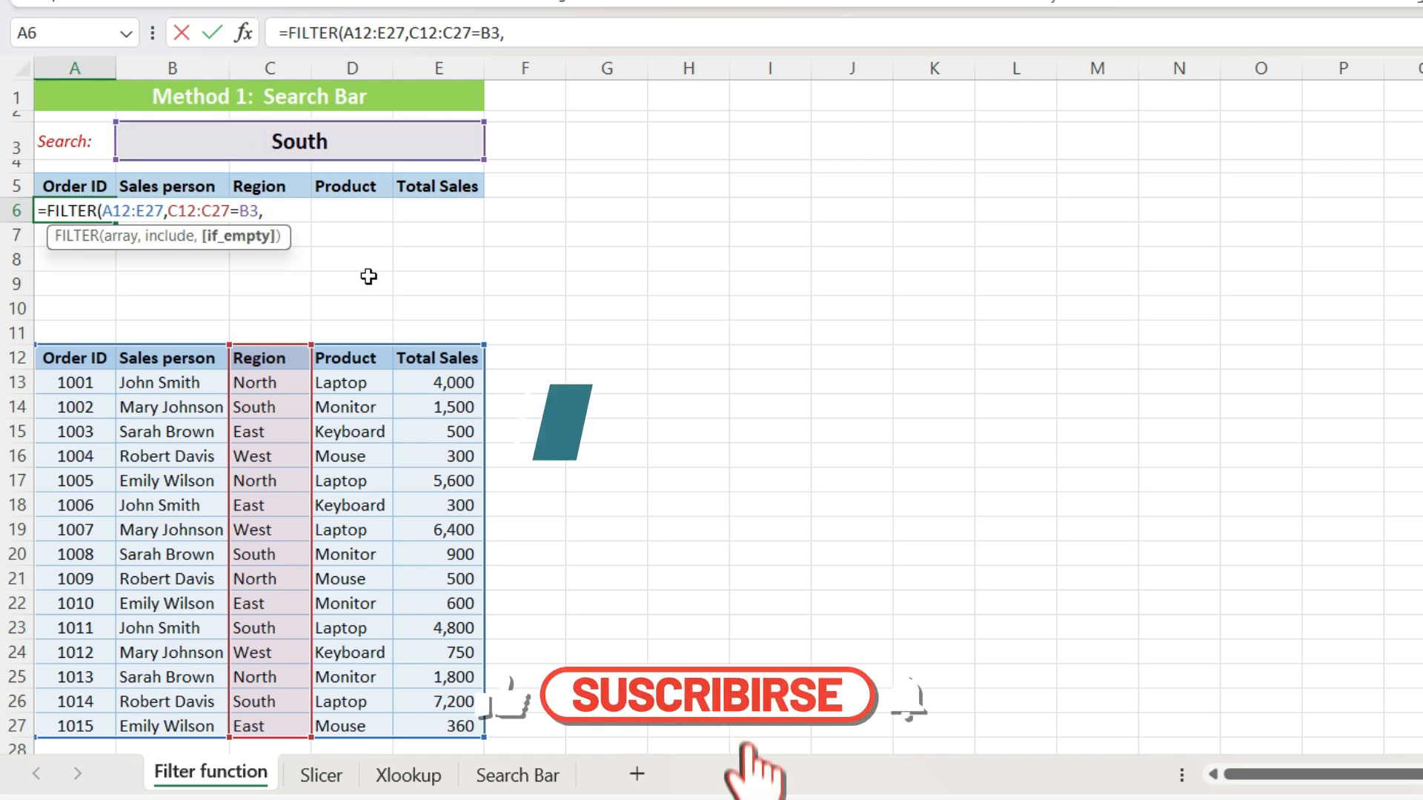
{"action": "type", "text": "\"\")"}
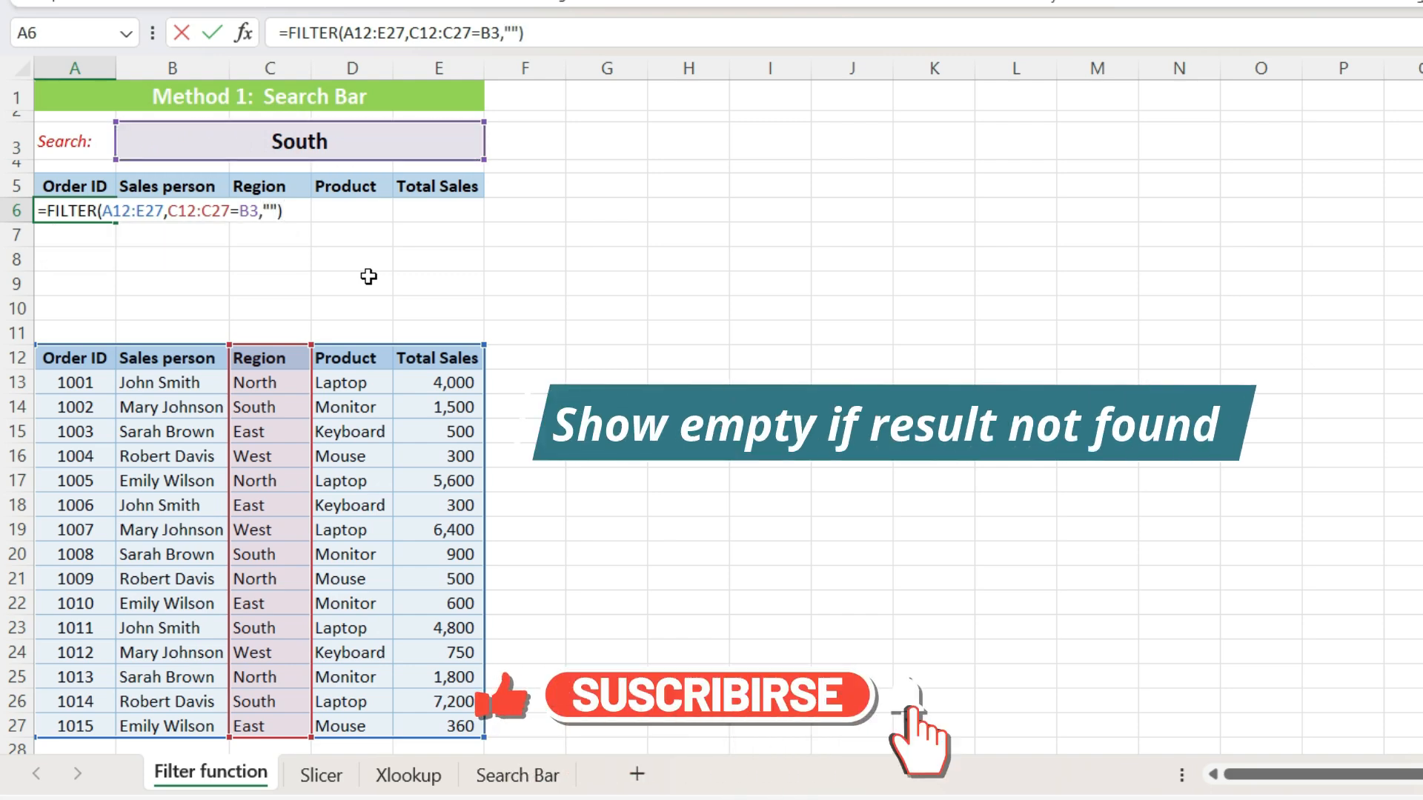
{"action": "key", "text": "Return"}
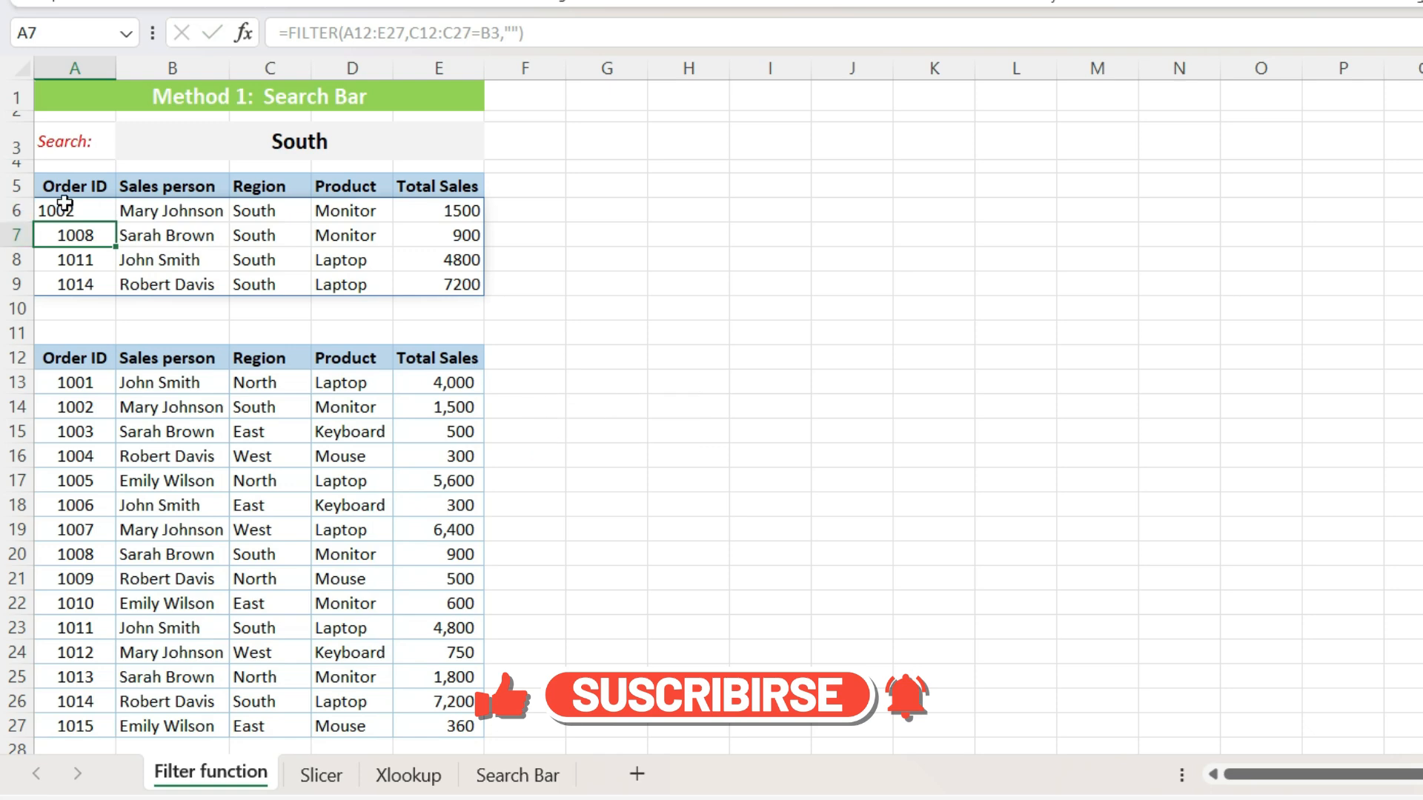
Test the filter formula by setting the search cell B3 to North, West and South in turn
{"action": "left_click", "coordinate": [352, 144]}
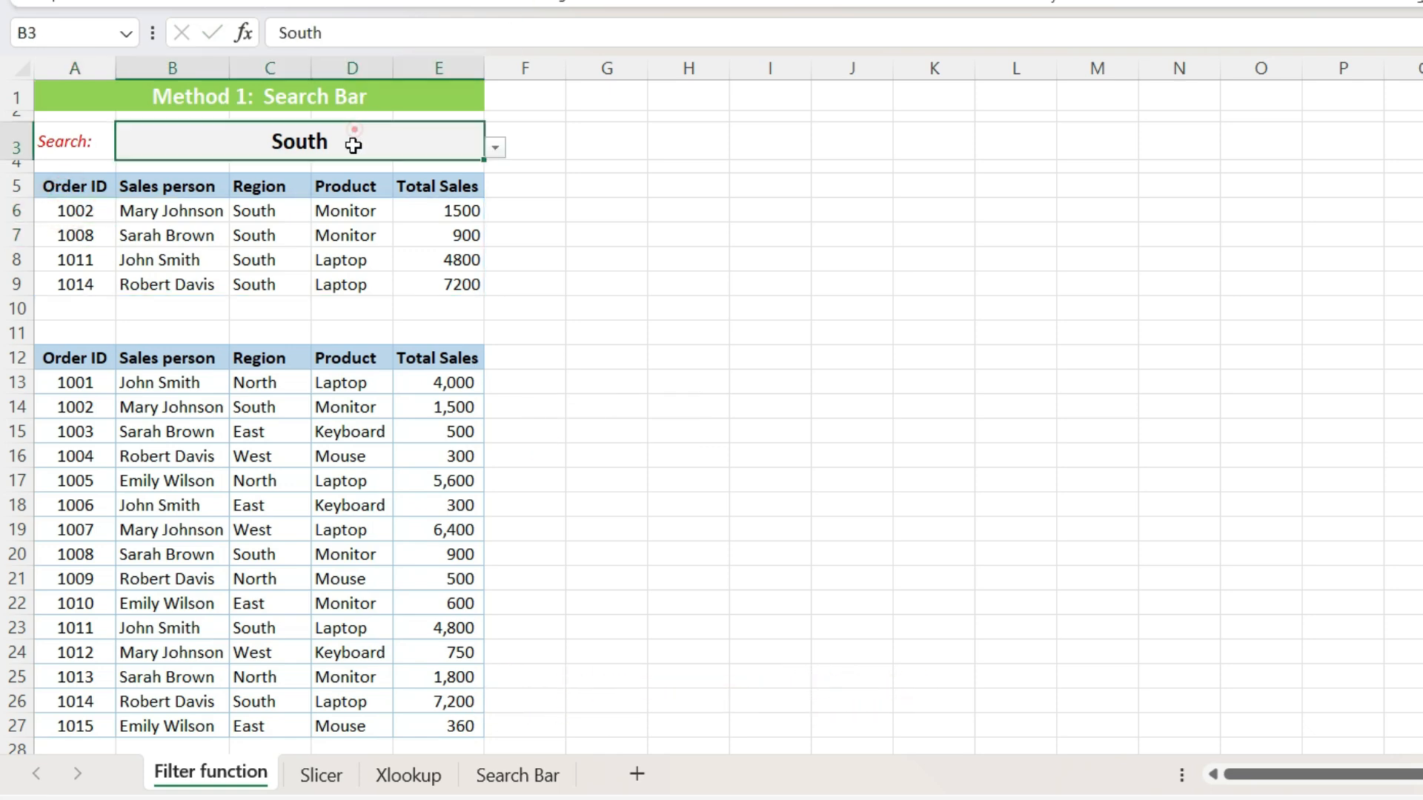
{"action": "type", "text": "Nor"}
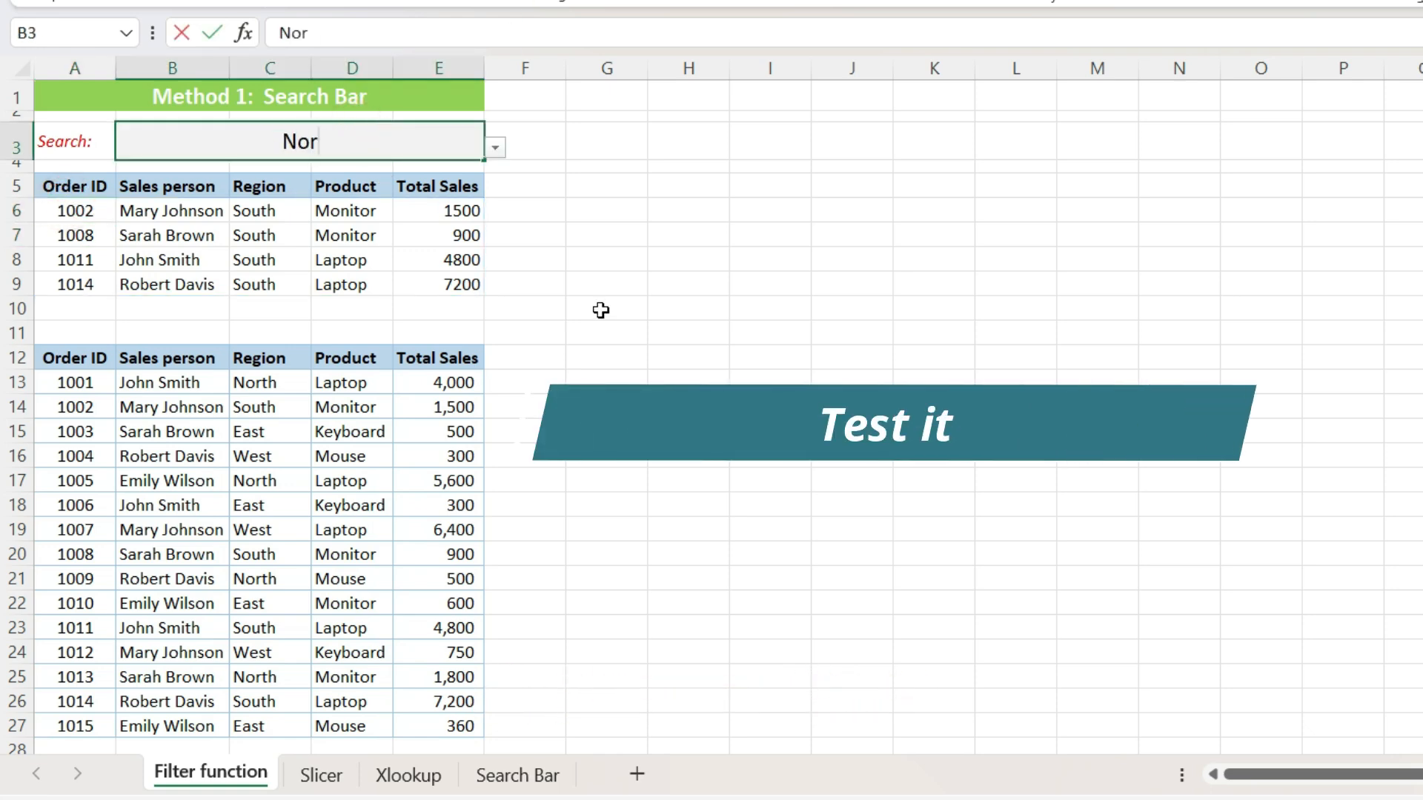
{"action": "key", "text": "Return"}
{"action": "key", "text": "Up"}
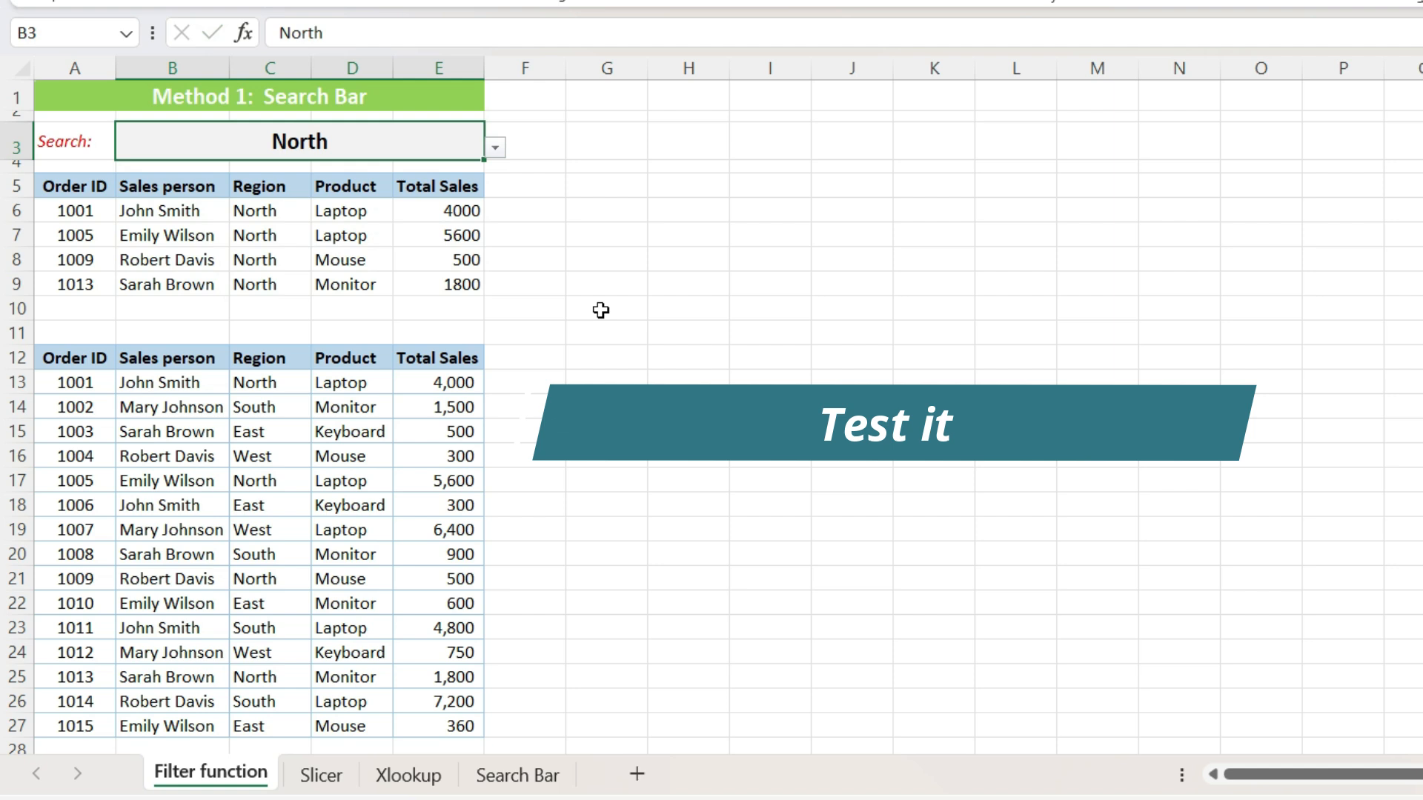
{"action": "type", "text": "West"}
{"action": "key", "text": "Return"}
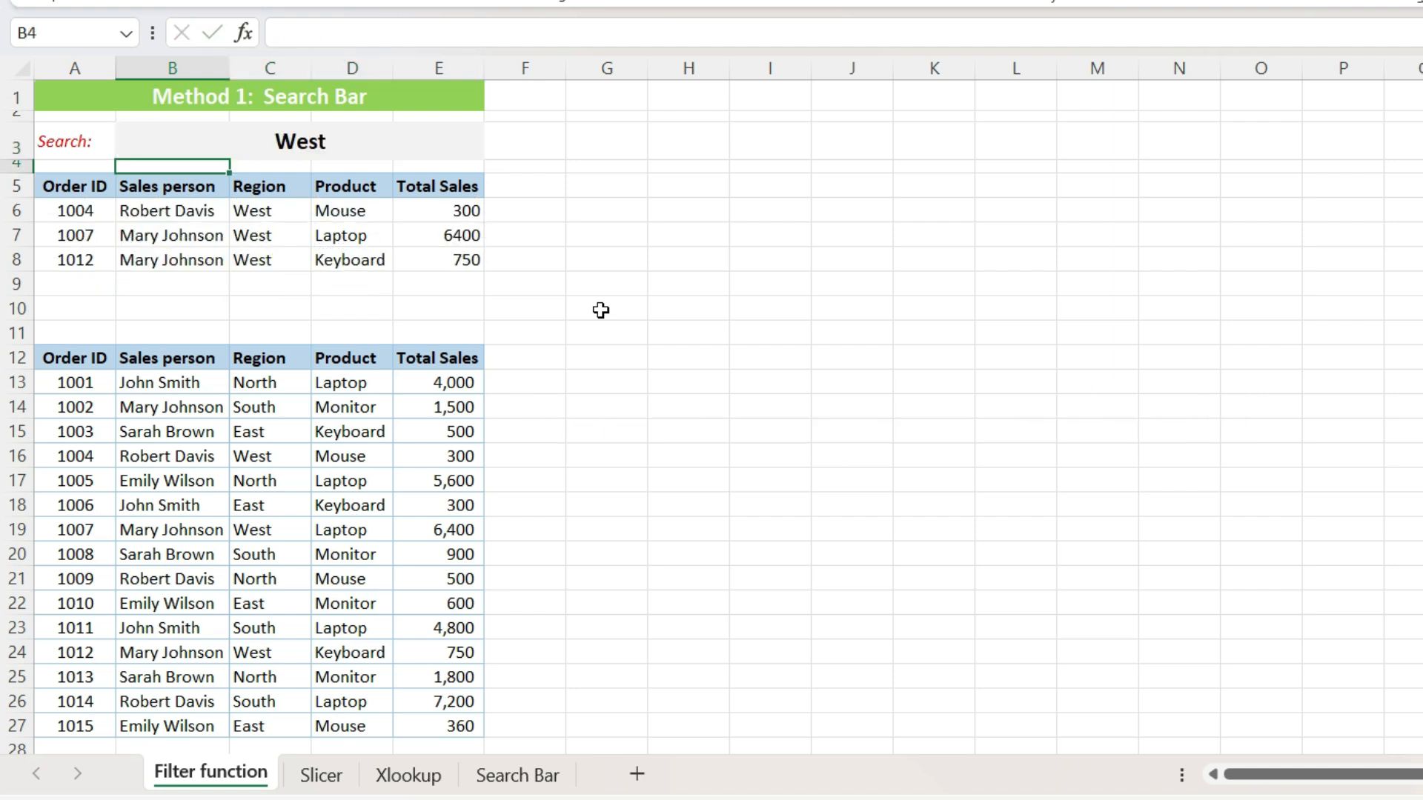
{"action": "key", "text": "Up"}
{"action": "type", "text": "South"}
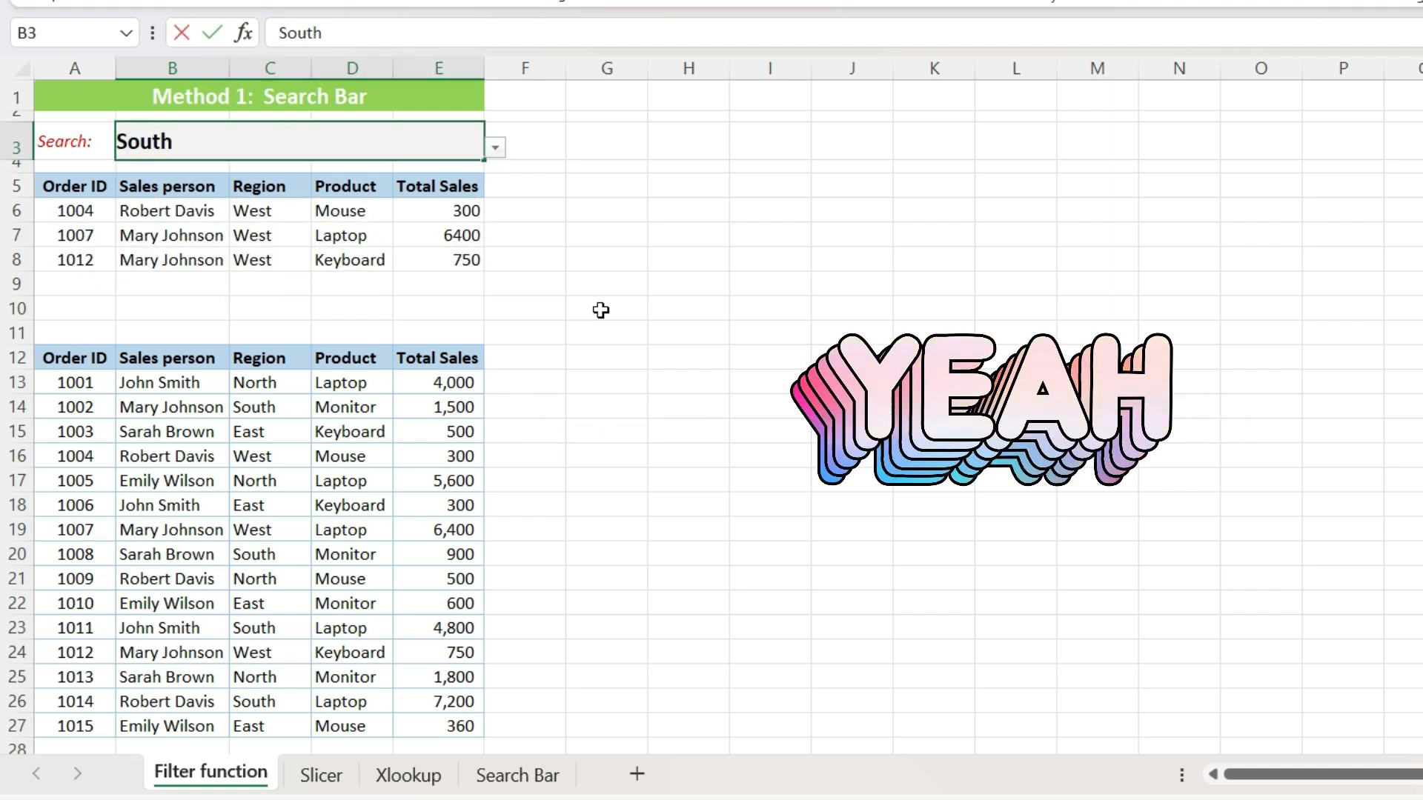
{"action": "key", "text": "Return"}
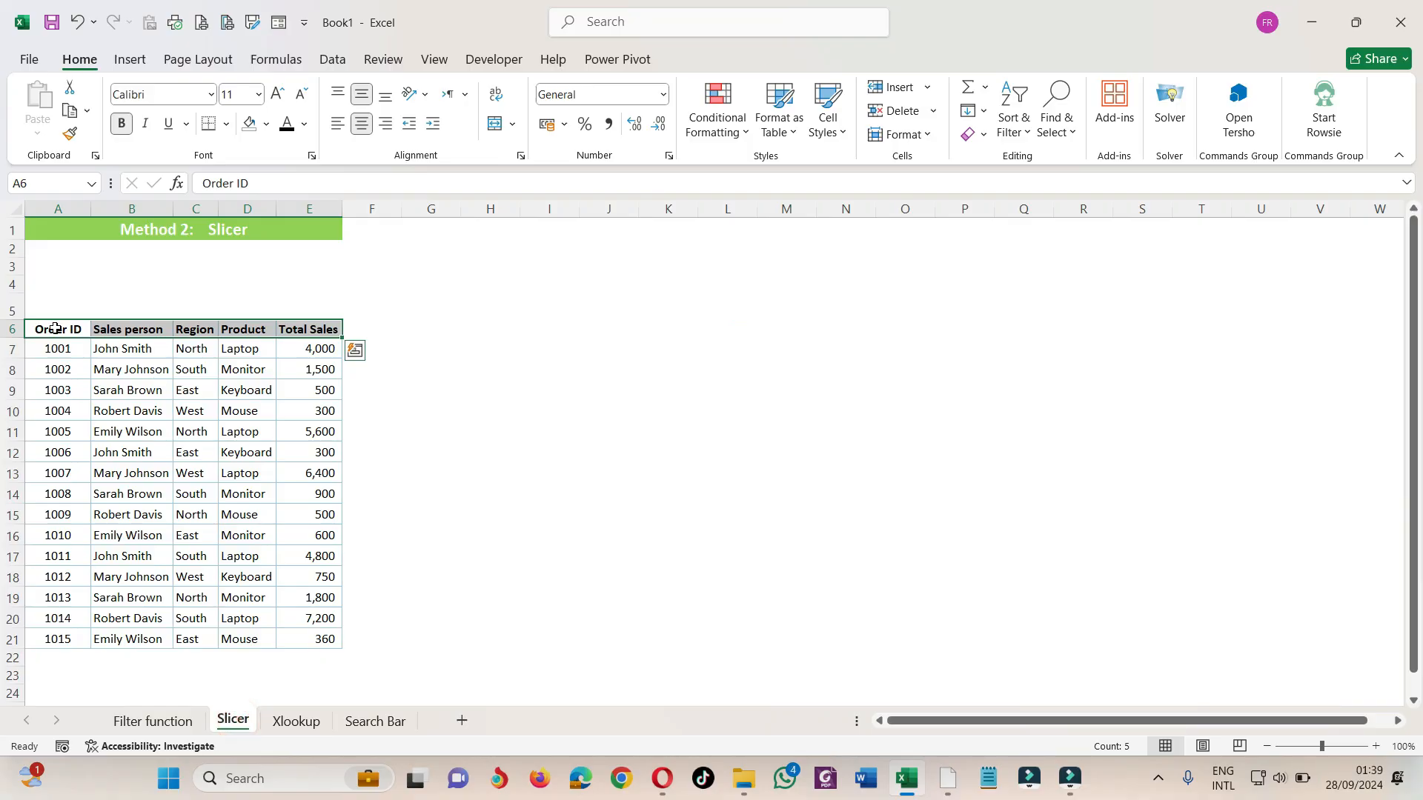
Convert the orders range A6:E21 on the Slicer sheet into a table
{"action": "left_click", "coordinate": [55, 328]}
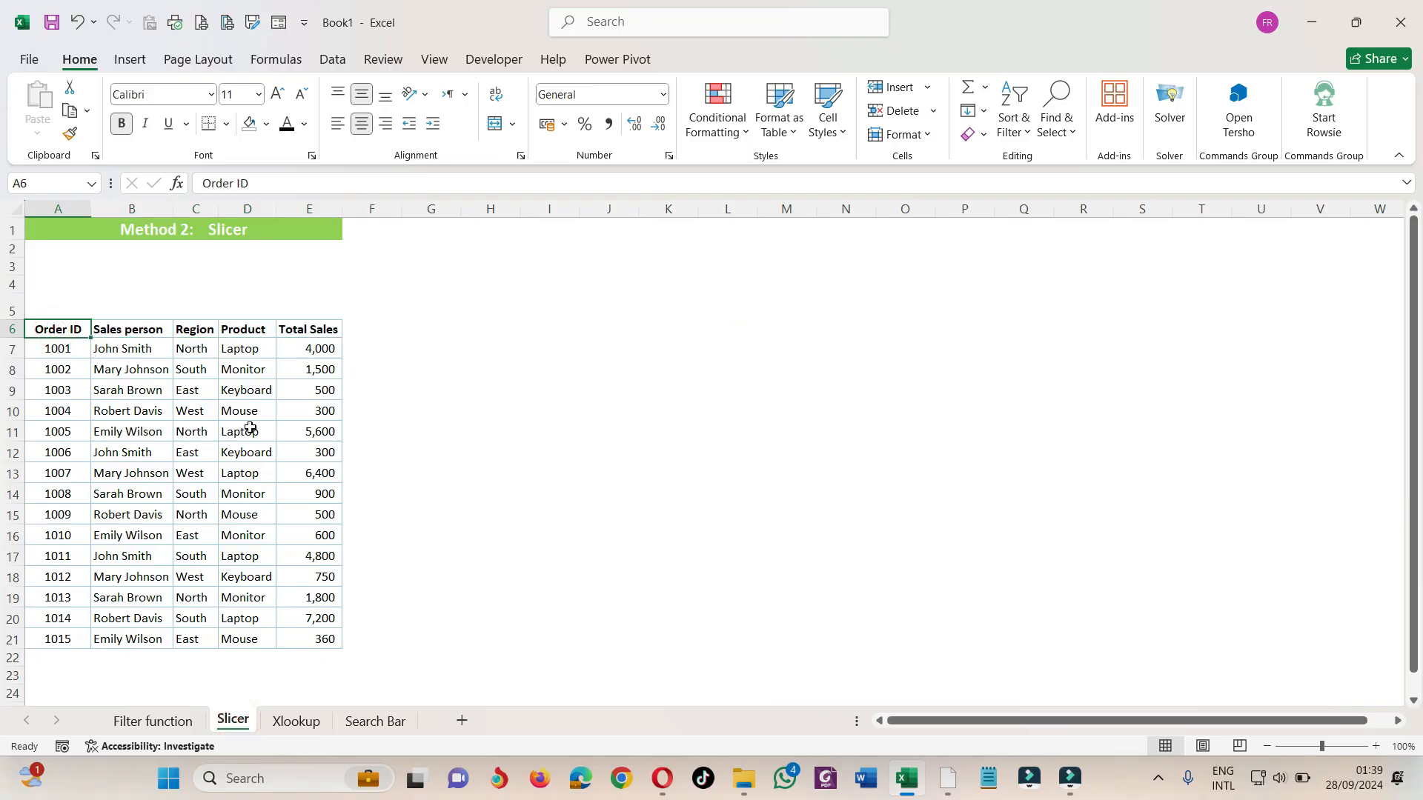
{"action": "left_click_drag", "start_coordinate": [66, 329], "coordinate": [341, 695]}
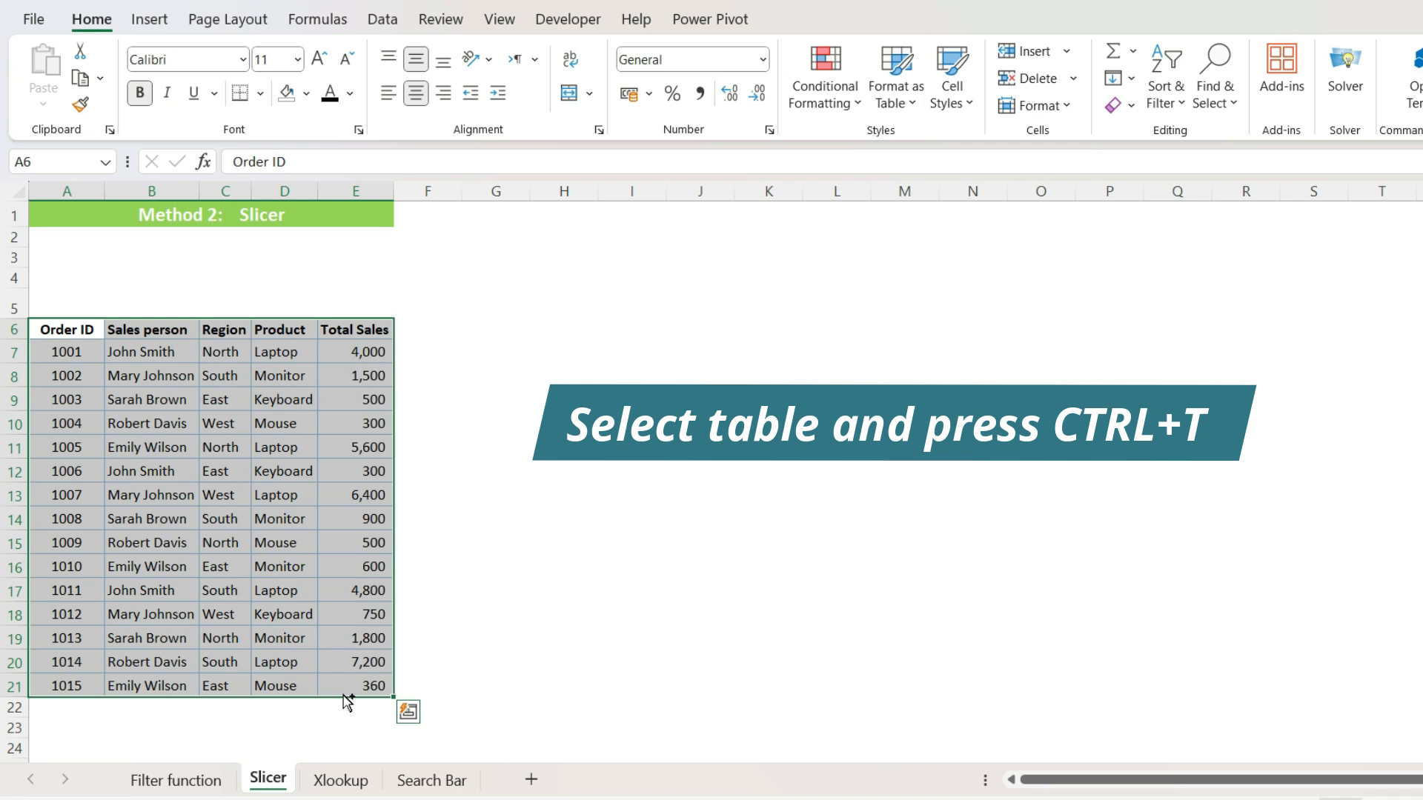
{"action": "key", "text": "ctrl+t"}
{"action": "left_click", "coordinate": [200, 558]}
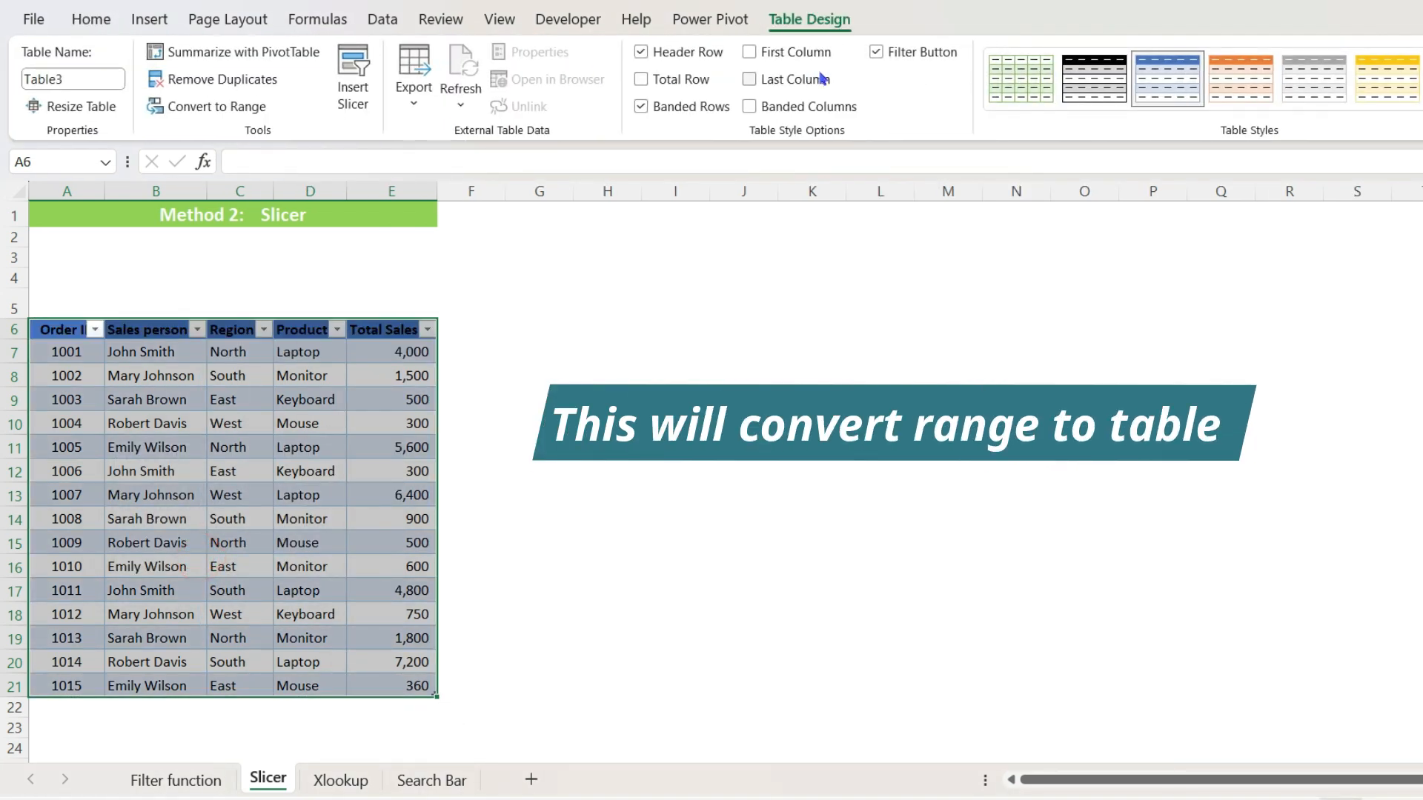
Hide the table's filter buttons and autofit the widths of columns A to E
{"action": "left_click_drag", "start_coordinate": [391, 191], "coordinate": [107, 189]}
{"action": "double_click", "coordinate": [107, 189]}
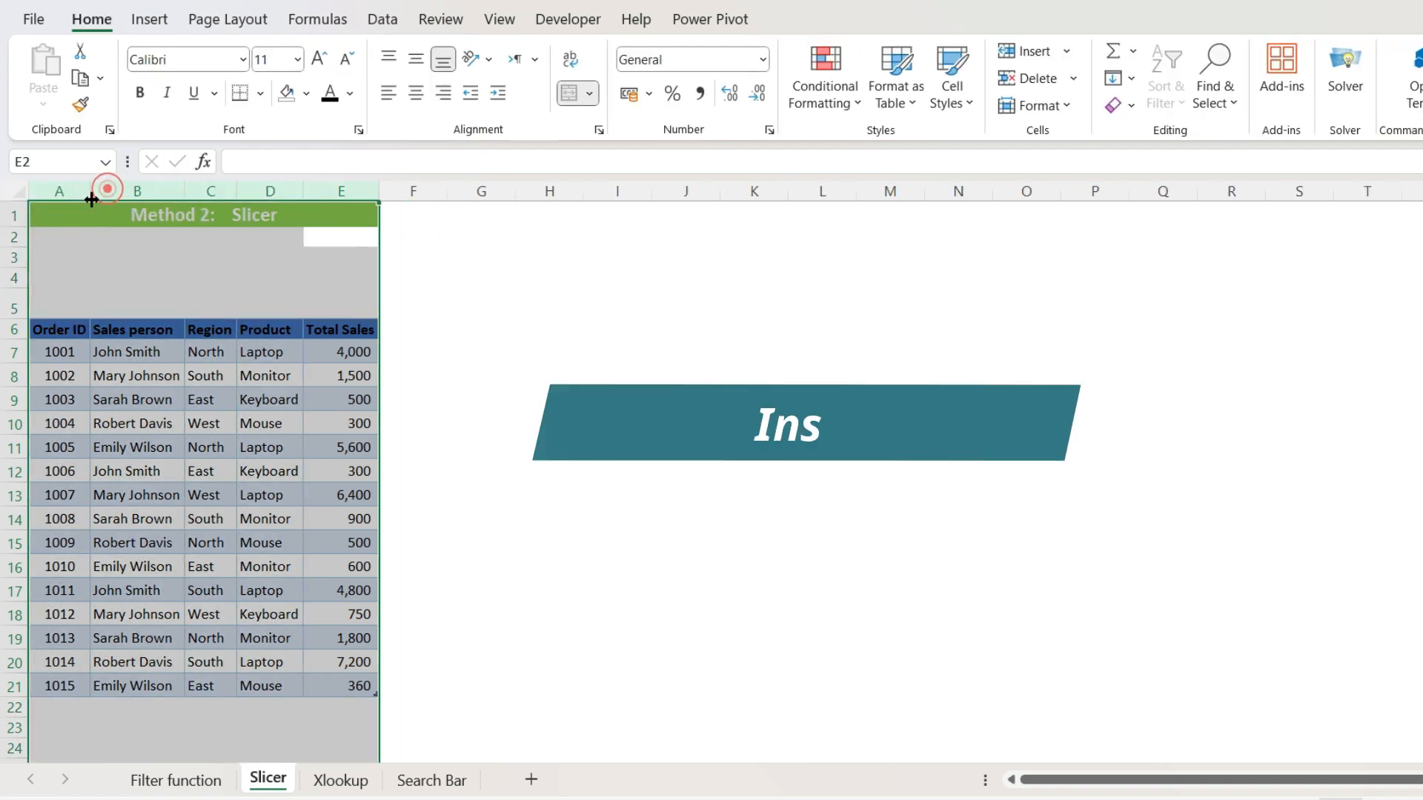
Insert a slicer for the Product field of the orders table
{"action": "left_click", "coordinate": [57, 327]}
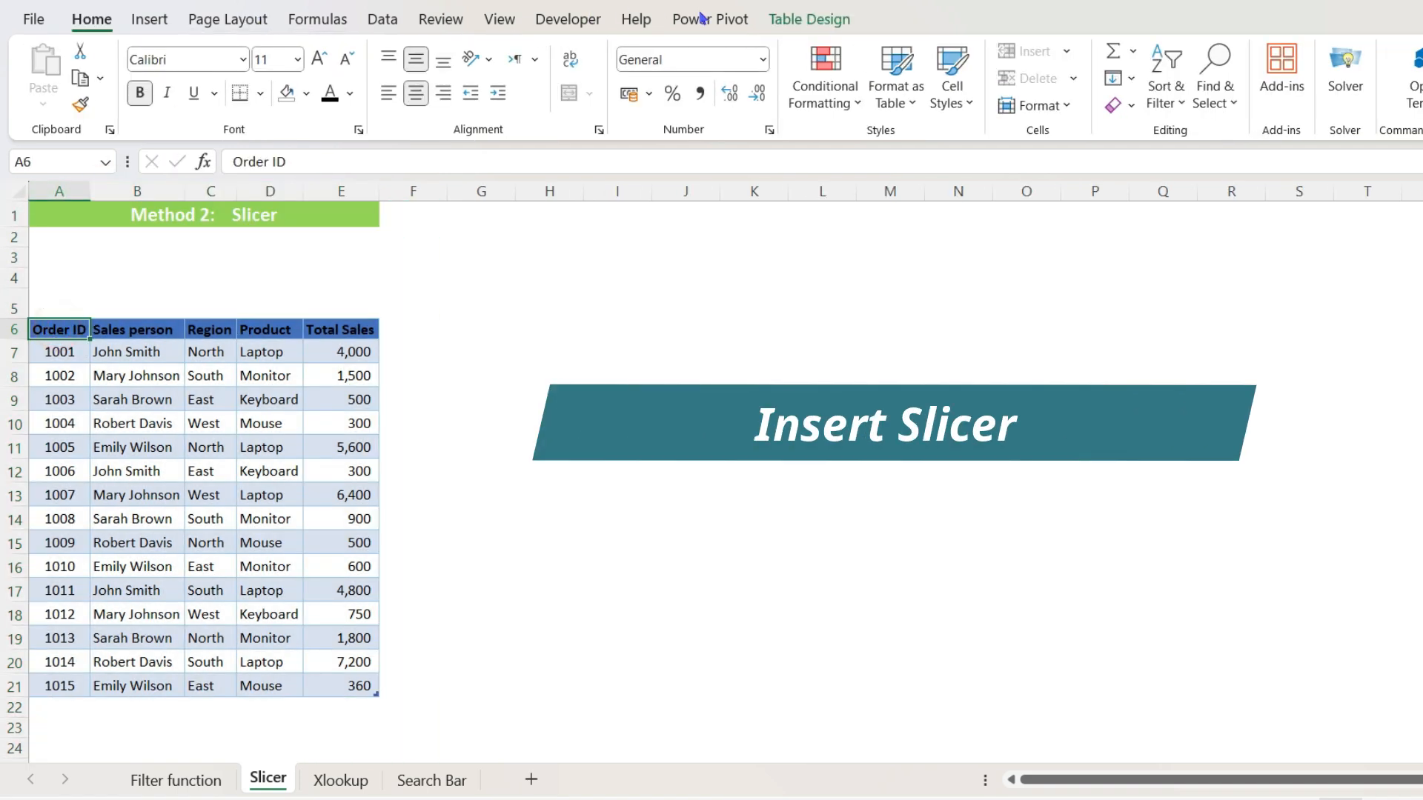
{"action": "left_click", "coordinate": [830, 22]}
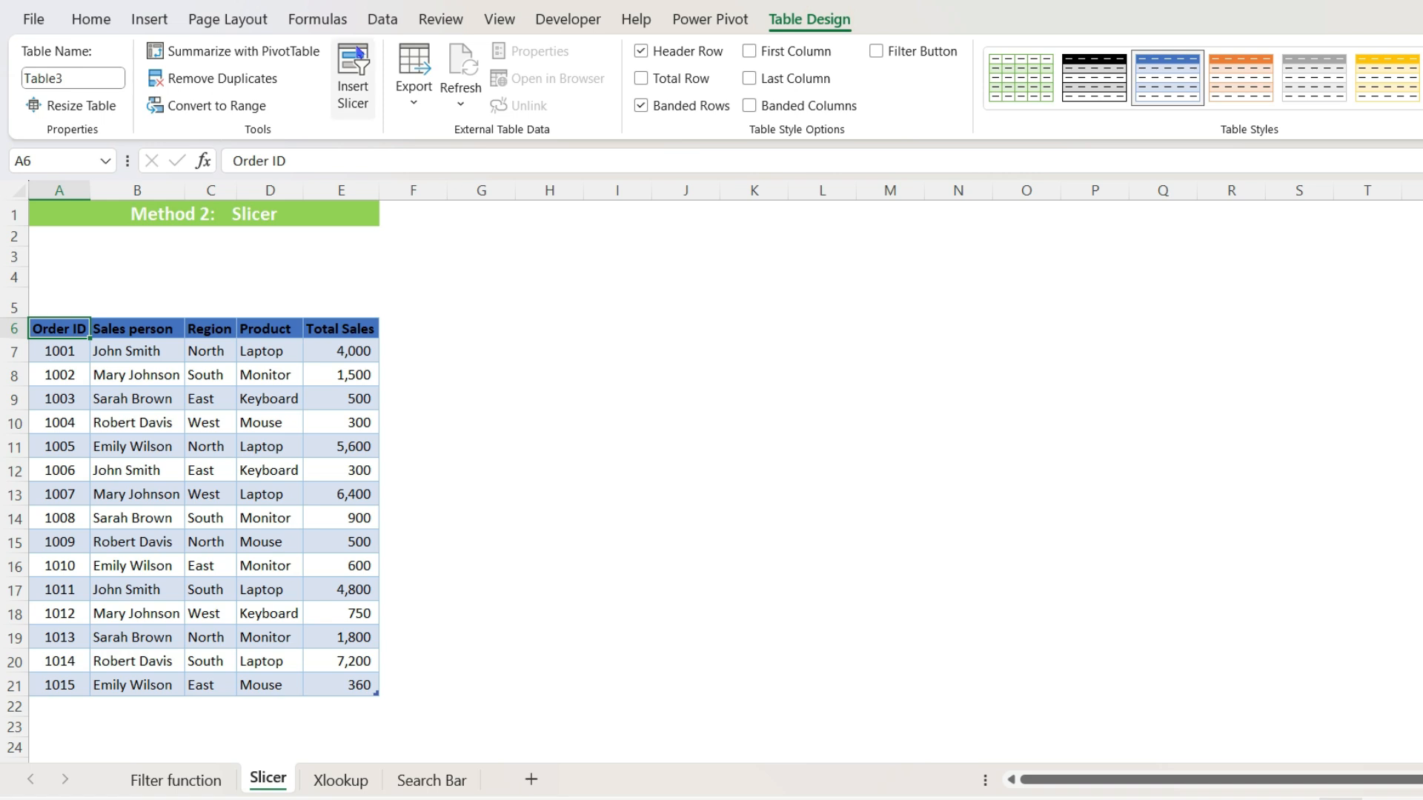
{"action": "left_click", "coordinate": [354, 74]}
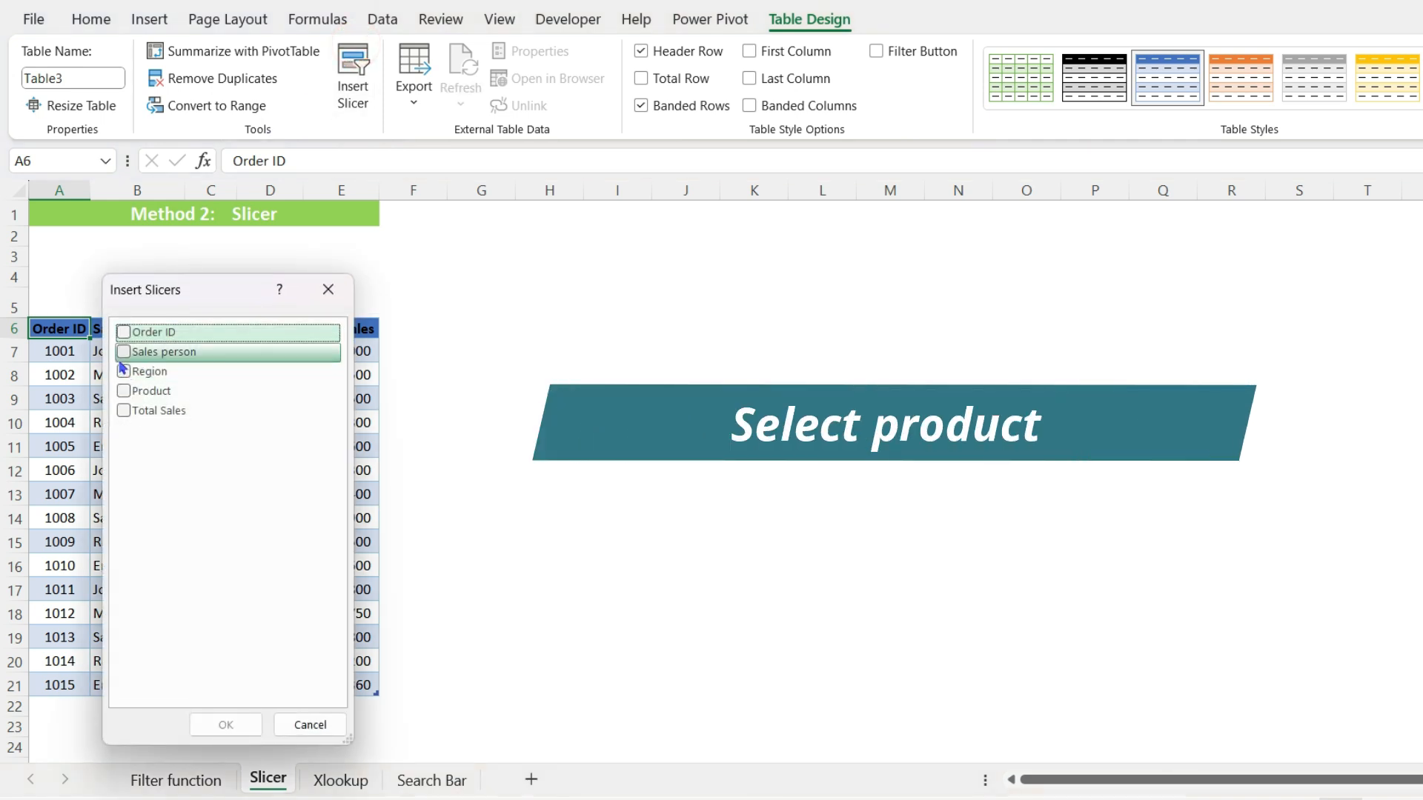
{"action": "left_click", "coordinate": [123, 390]}
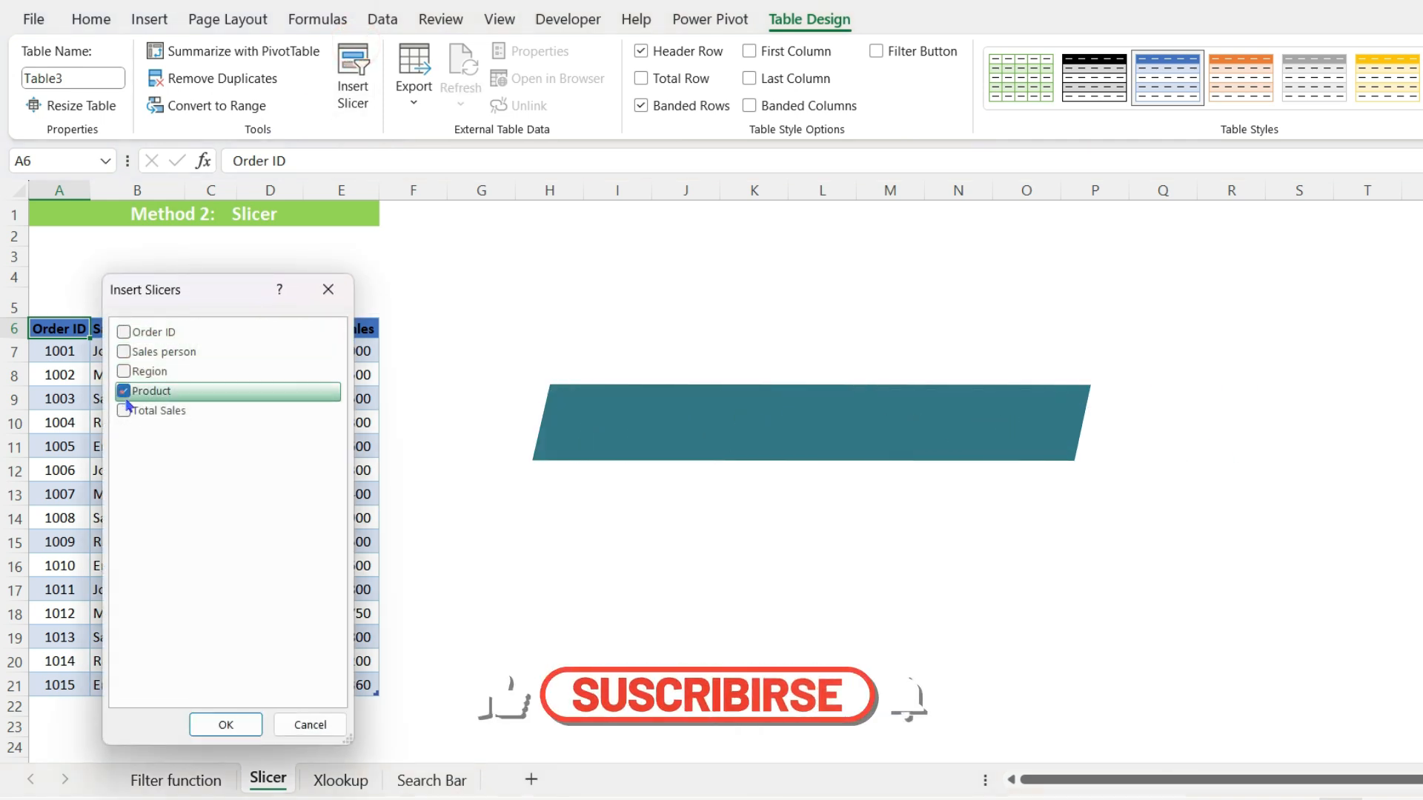
{"action": "left_click", "coordinate": [225, 725]}
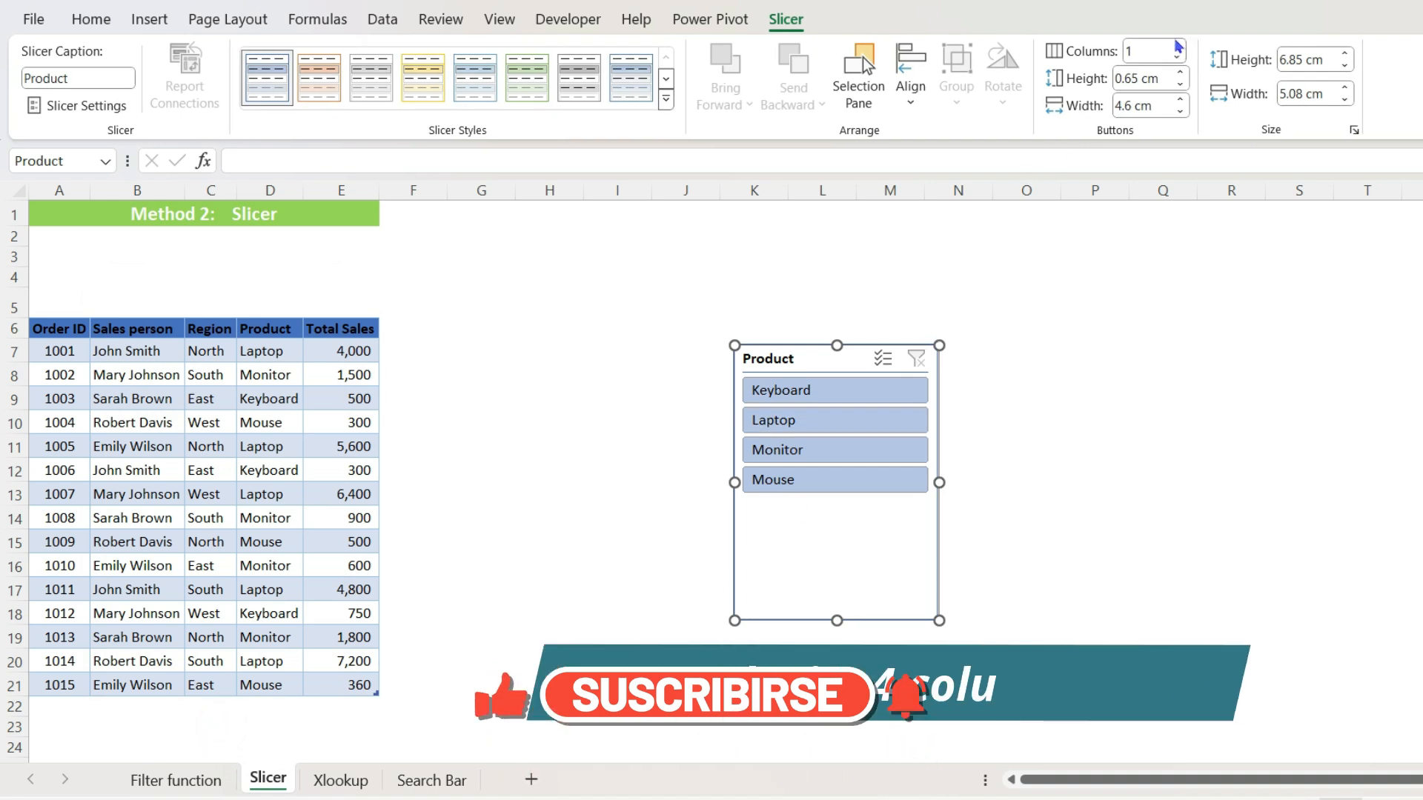
Set the Product slicer to 4 columns
{"action": "left_click", "coordinate": [1178, 46]}
{"action": "left_click", "coordinate": [1178, 46]}
{"action": "left_click", "coordinate": [1178, 46]}
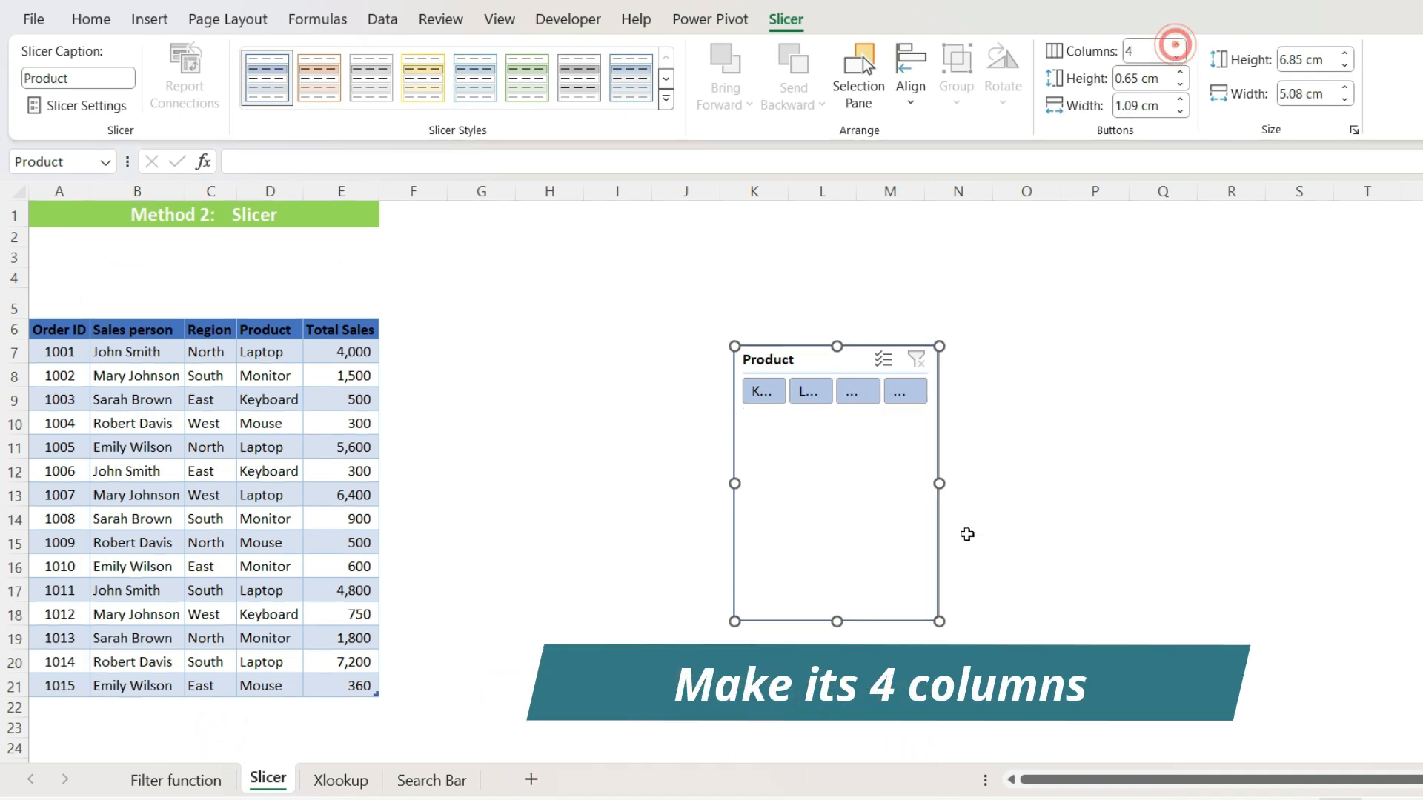
Fit the Product slicer between the sheet title and the table, about 1.88 cm high and 8.59 cm wide
{"action": "left_click_drag", "start_coordinate": [838, 621], "coordinate": [852, 432]}
{"action": "left_click_drag", "start_coordinate": [856, 363], "coordinate": [154, 253]}
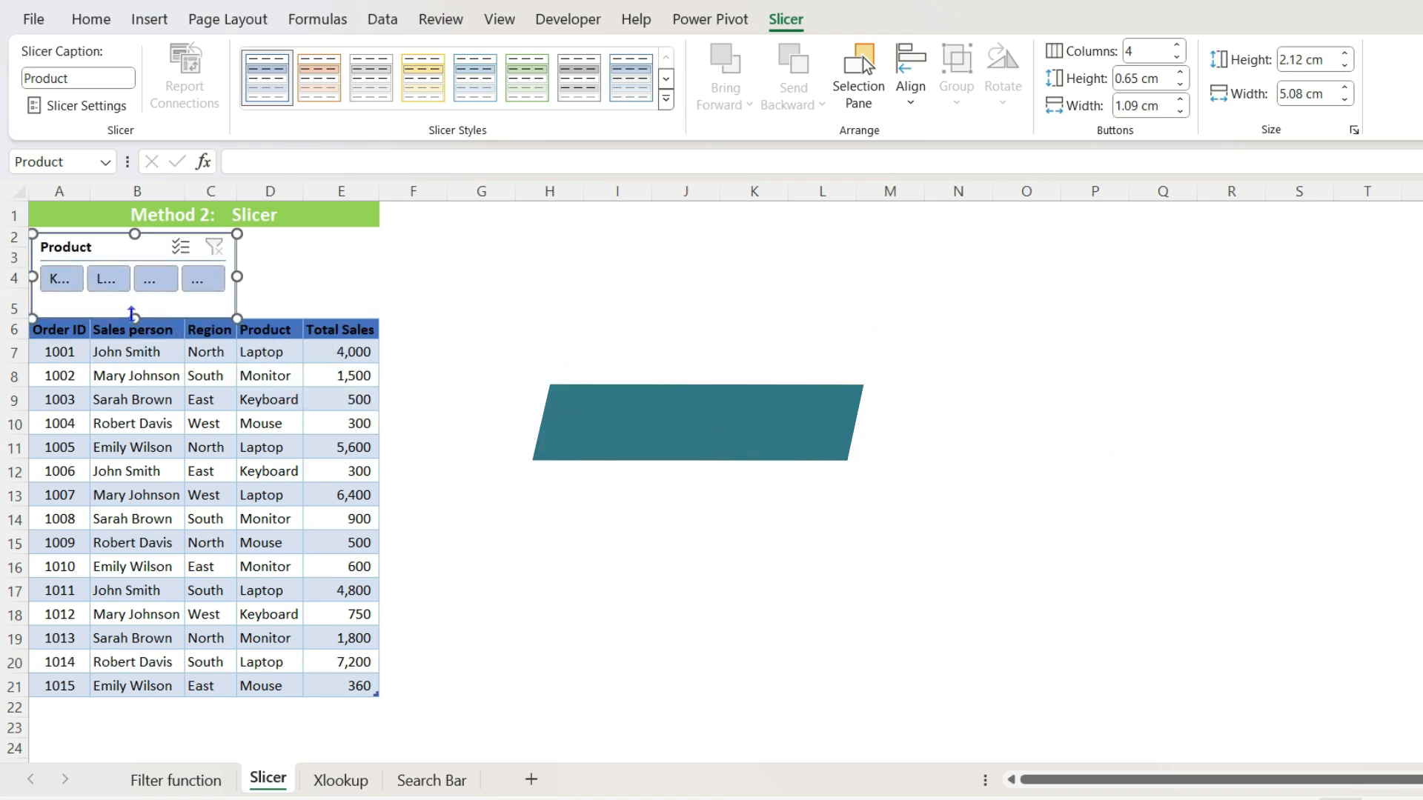
{"action": "left_click_drag", "start_coordinate": [134, 318], "coordinate": [134, 309]}
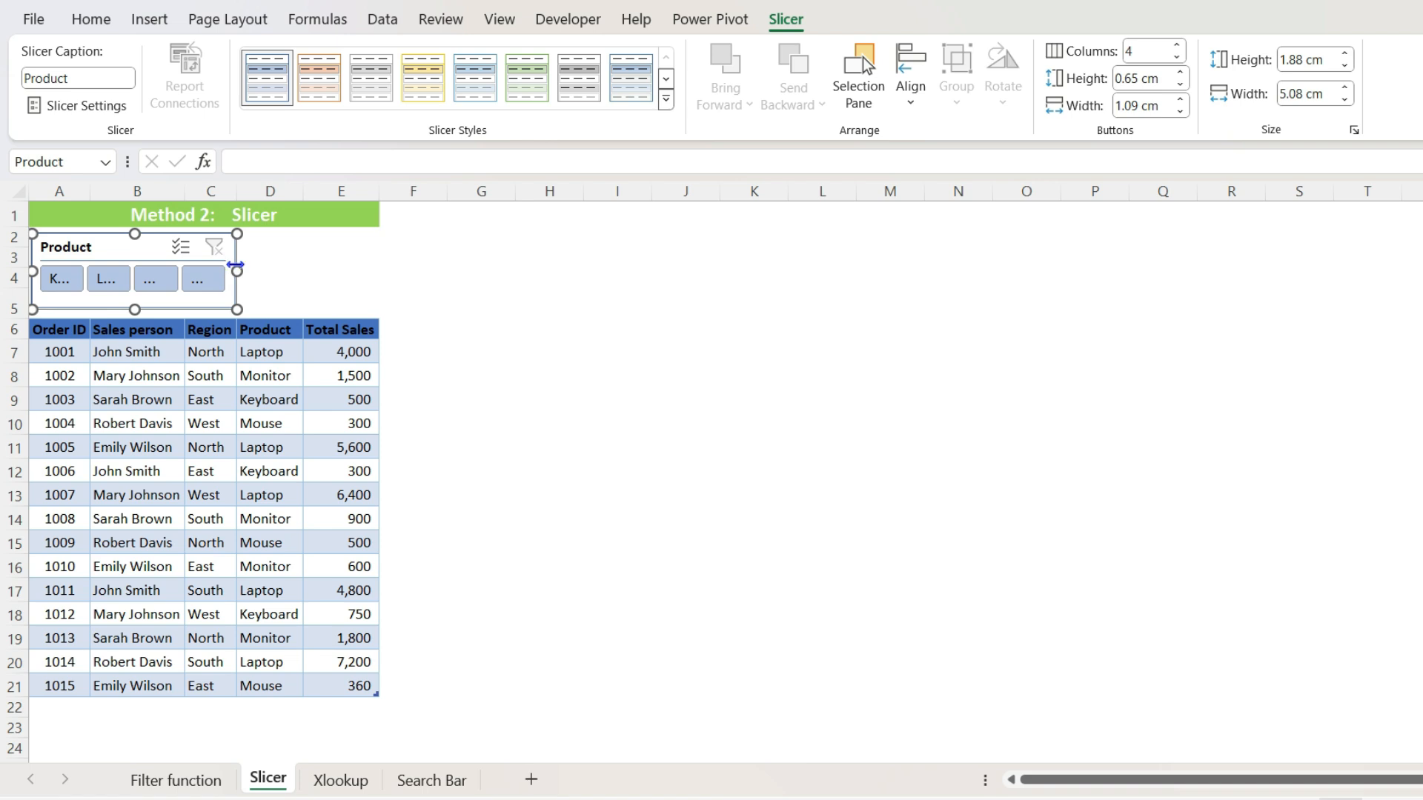
{"action": "left_click_drag", "start_coordinate": [237, 271], "coordinate": [377, 265]}
Test the slicer by filtering for Keyboard, Laptop, Monitor and Mouse in turn, and clear the filter
{"action": "left_click", "coordinate": [100, 285]}
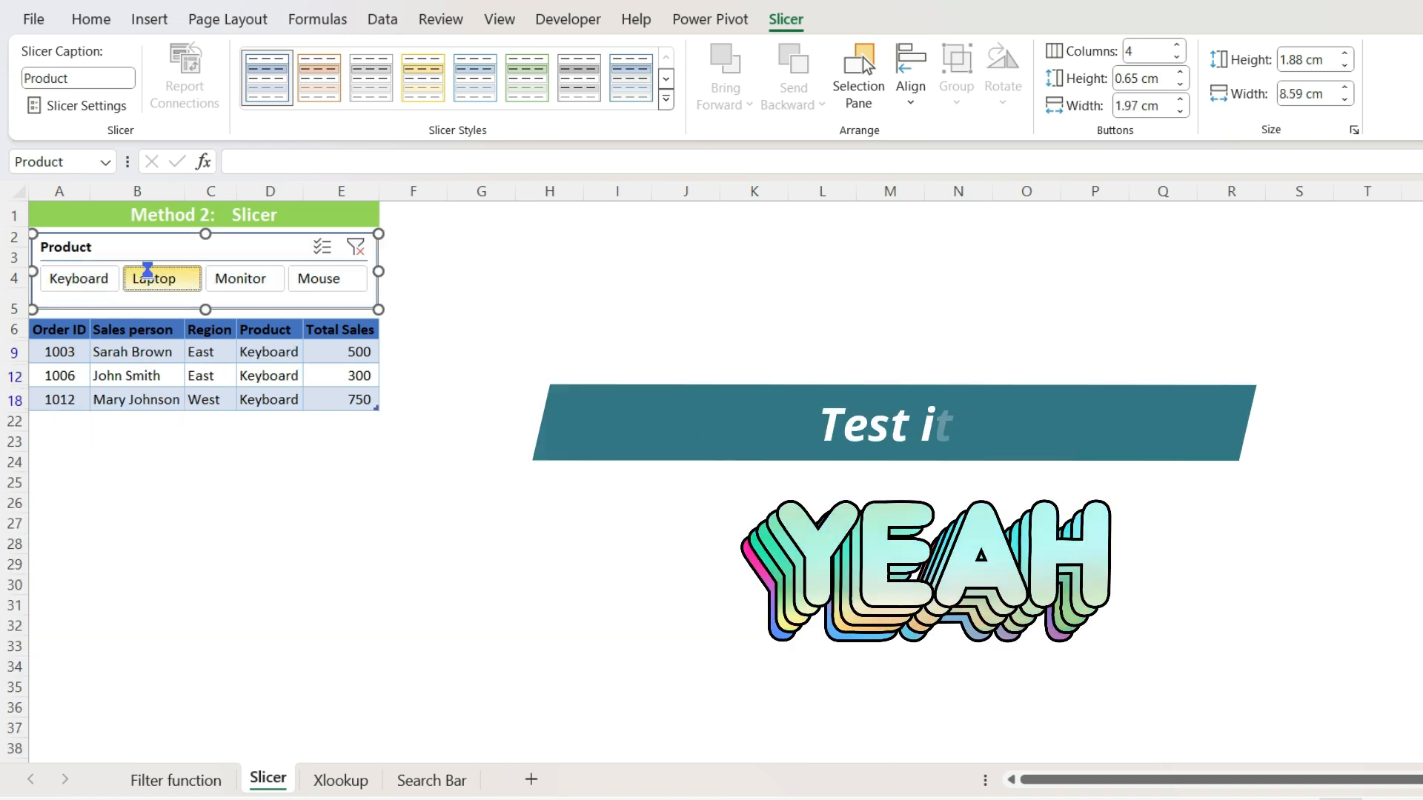
{"action": "left_click", "coordinate": [144, 276]}
{"action": "left_click", "coordinate": [236, 274]}
{"action": "left_click", "coordinate": [306, 278]}
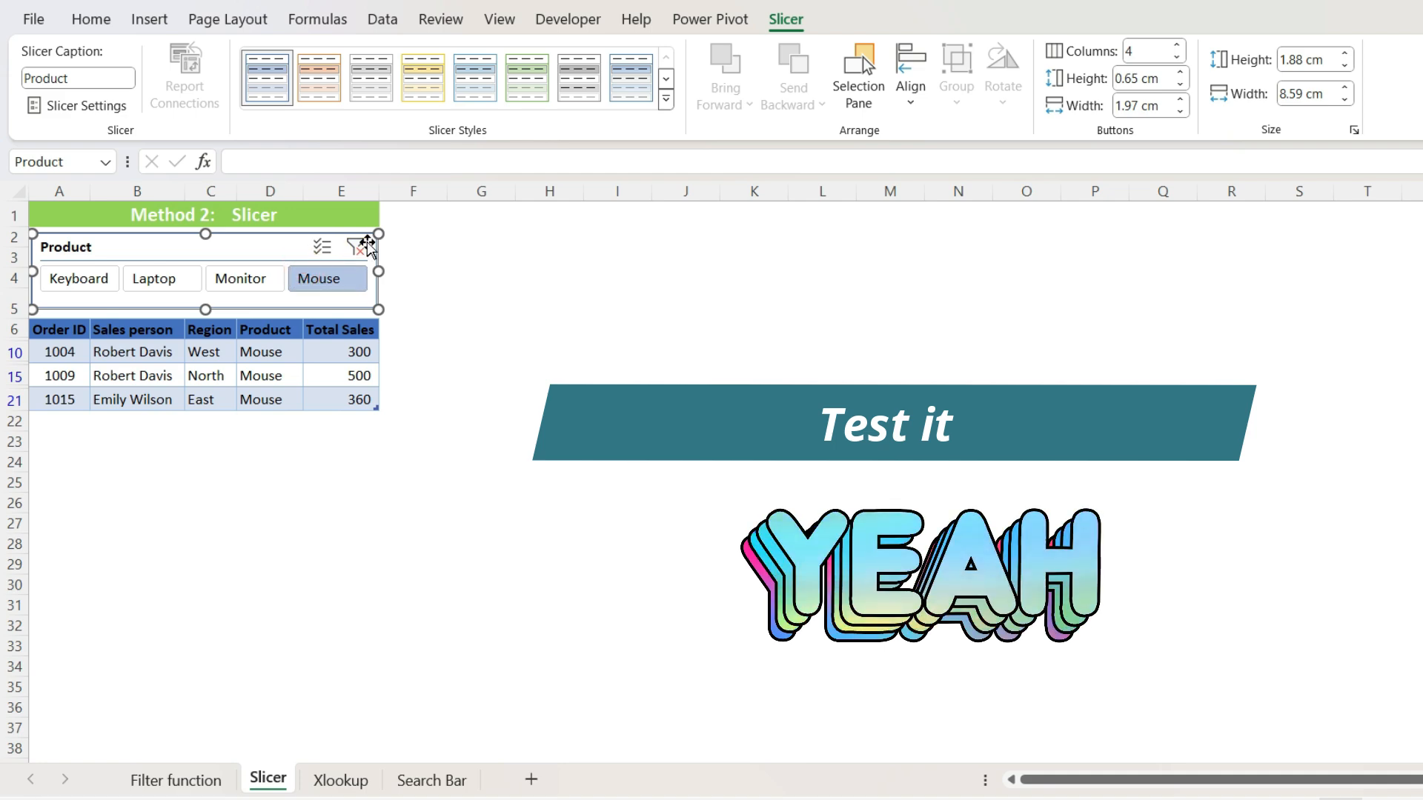
{"action": "left_click", "coordinate": [356, 244]}
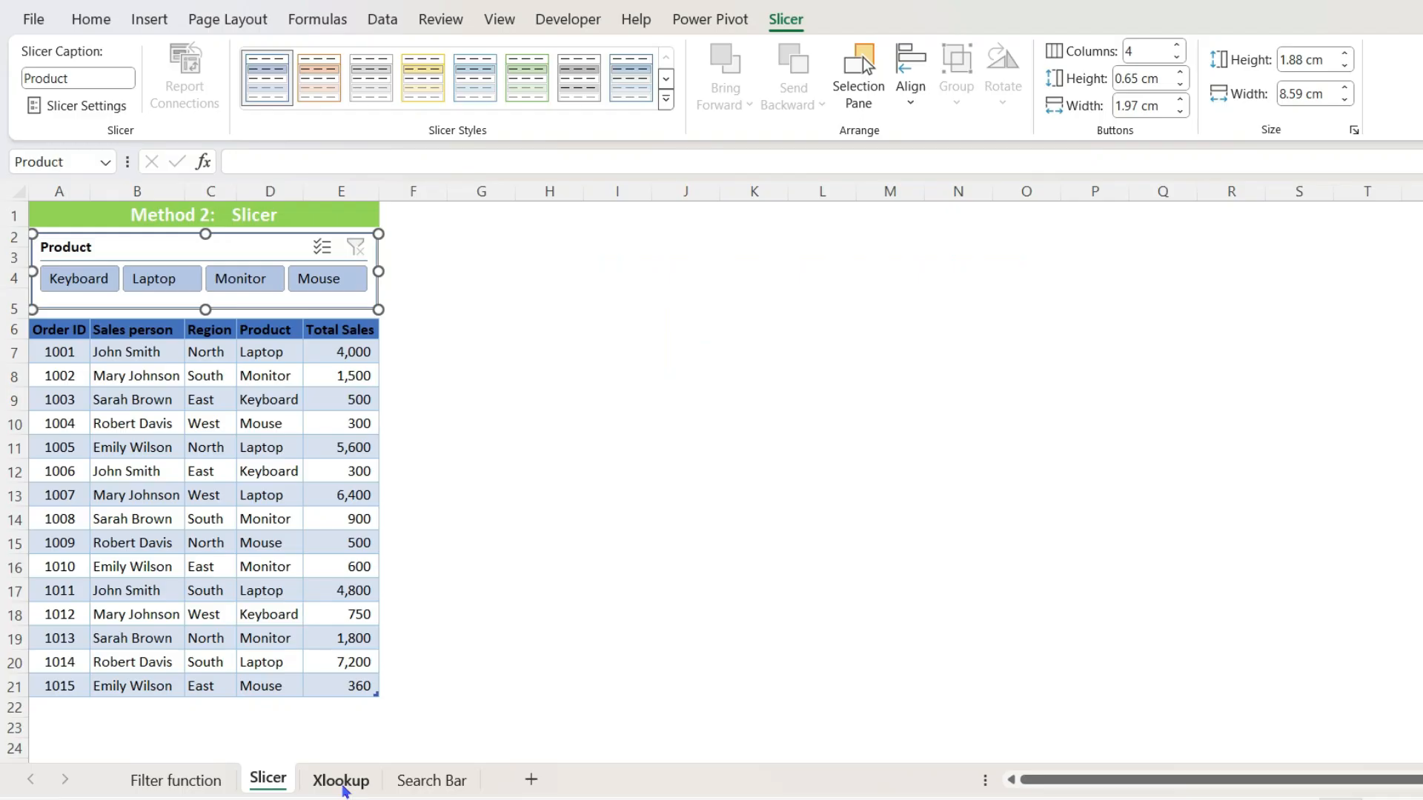
On the Xlookup sheet, enter =XLOOKUP(A4,A6:A21,B6:E21) in cell B4 to return the order's details
{"action": "left_click", "coordinate": [342, 779]}
{"action": "left_click", "coordinate": [122, 273]}
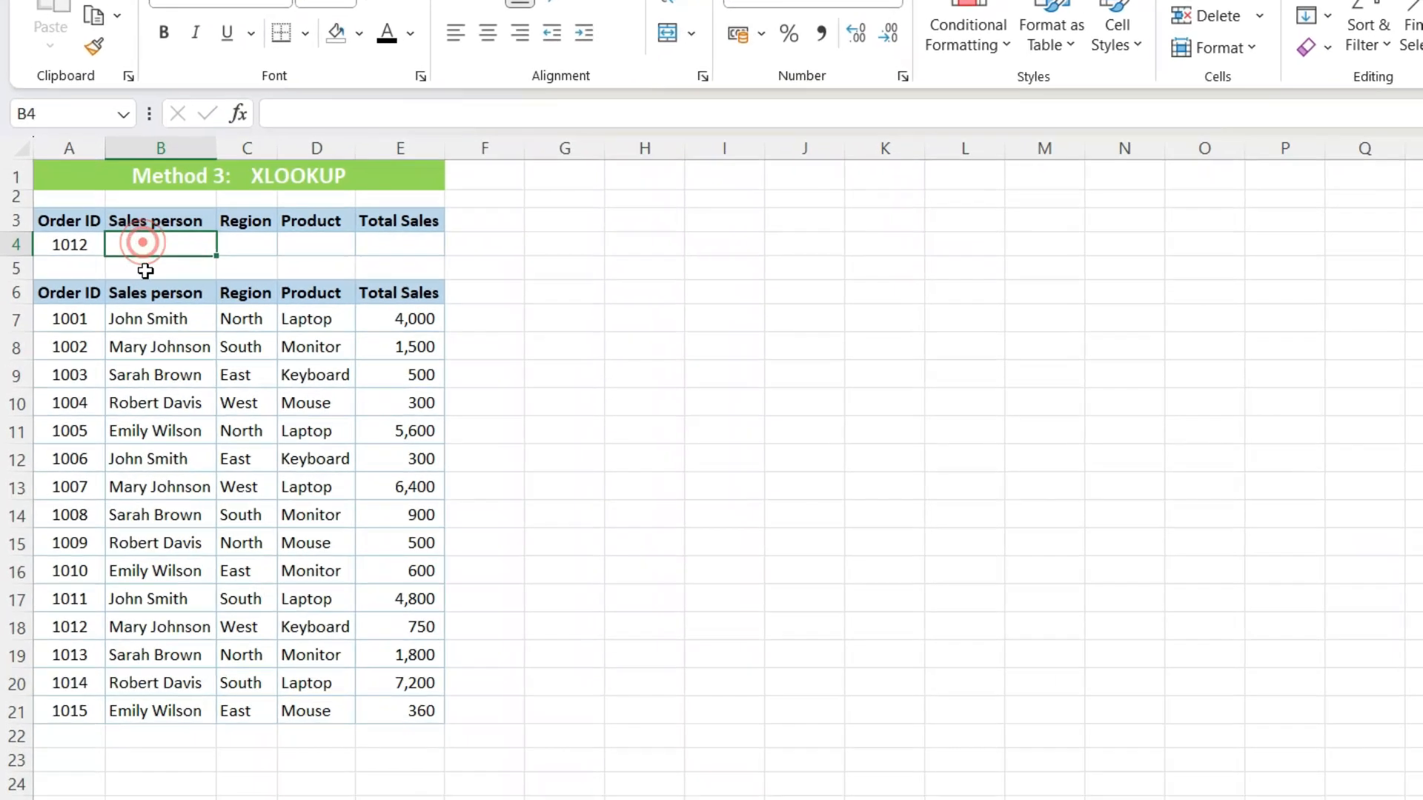
{"action": "type", "text": "="}
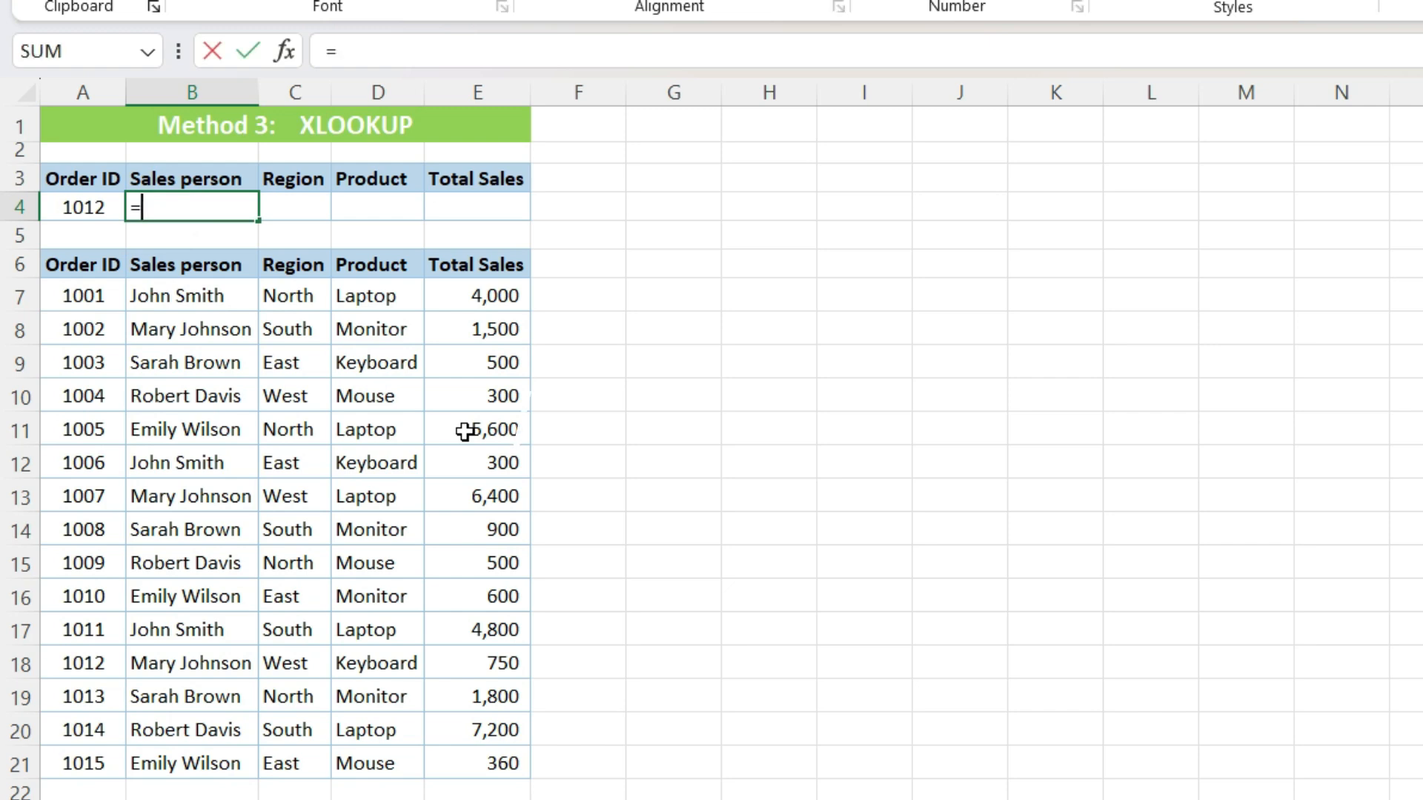
{"action": "type", "text": "XLOOKUP"}
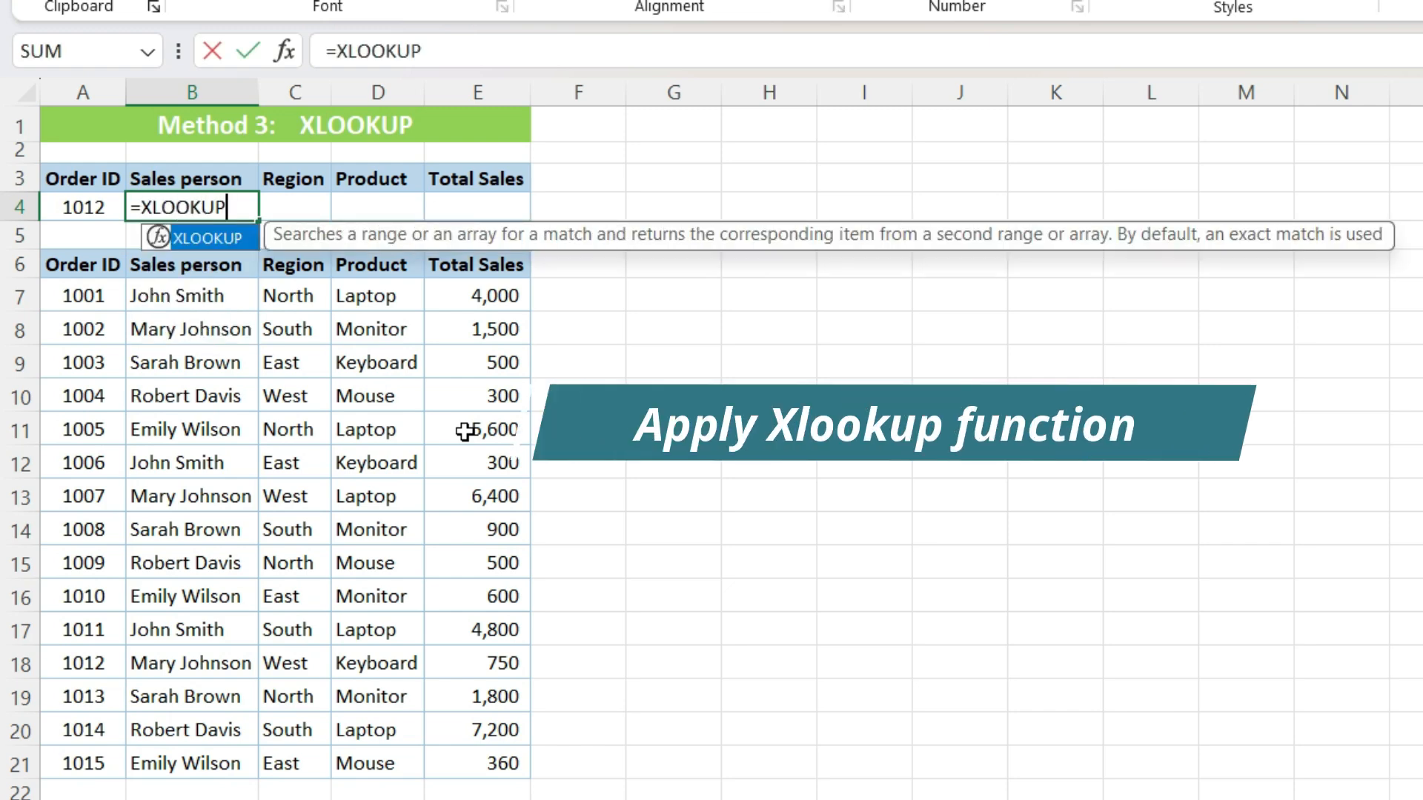
{"action": "type", "text": "("}
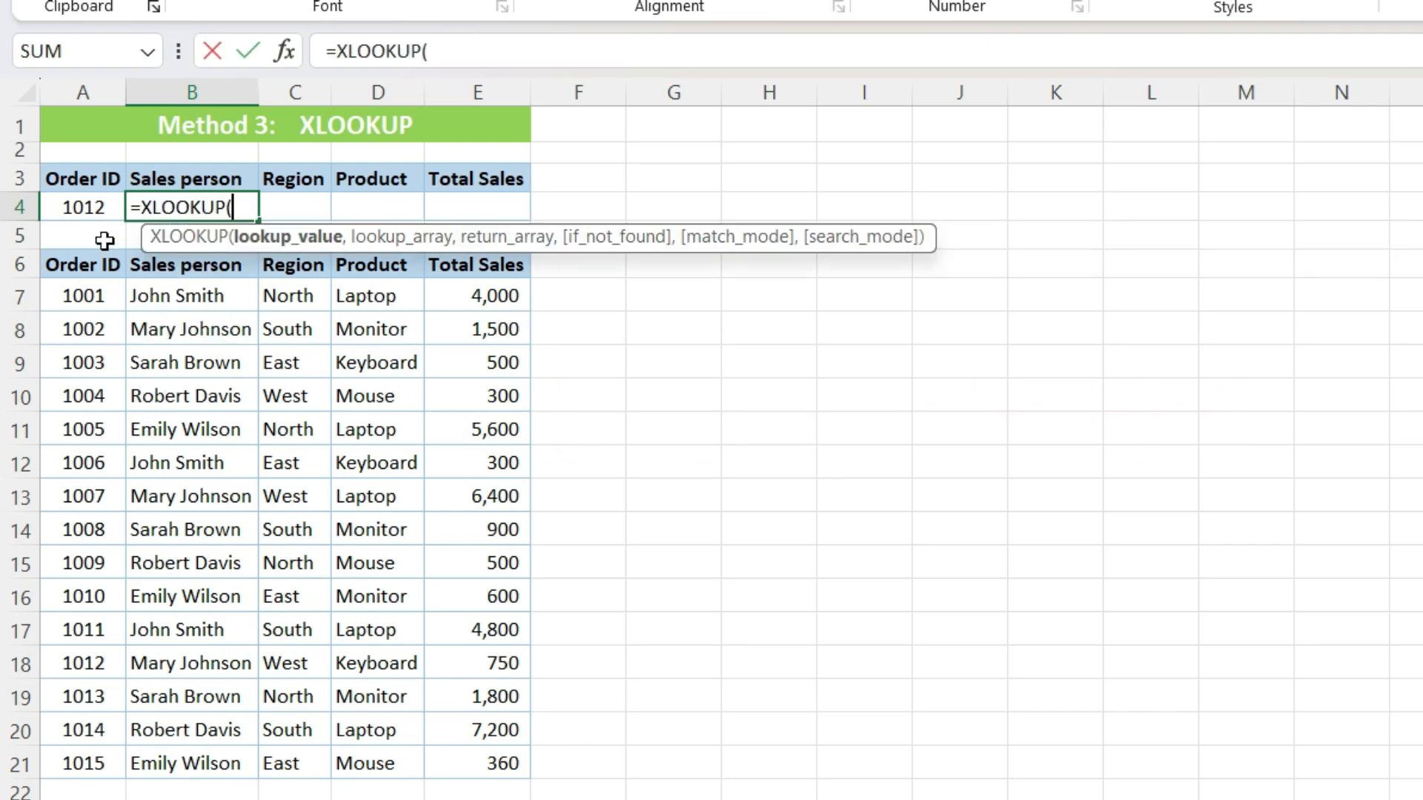
{"action": "left_click", "coordinate": [86, 208]}
{"action": "type", "text": ","}
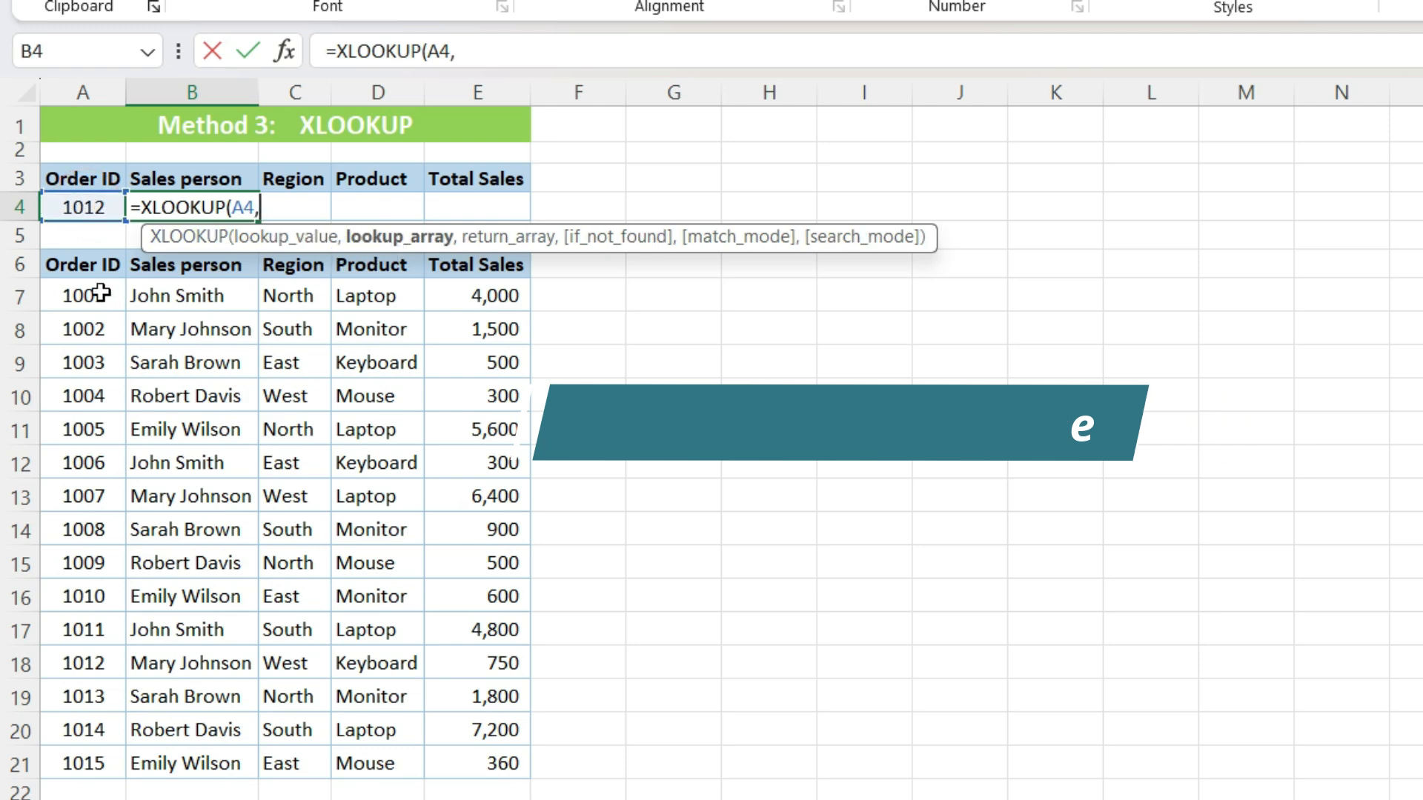
{"action": "left_click_drag", "start_coordinate": [105, 265], "coordinate": [78, 753]}
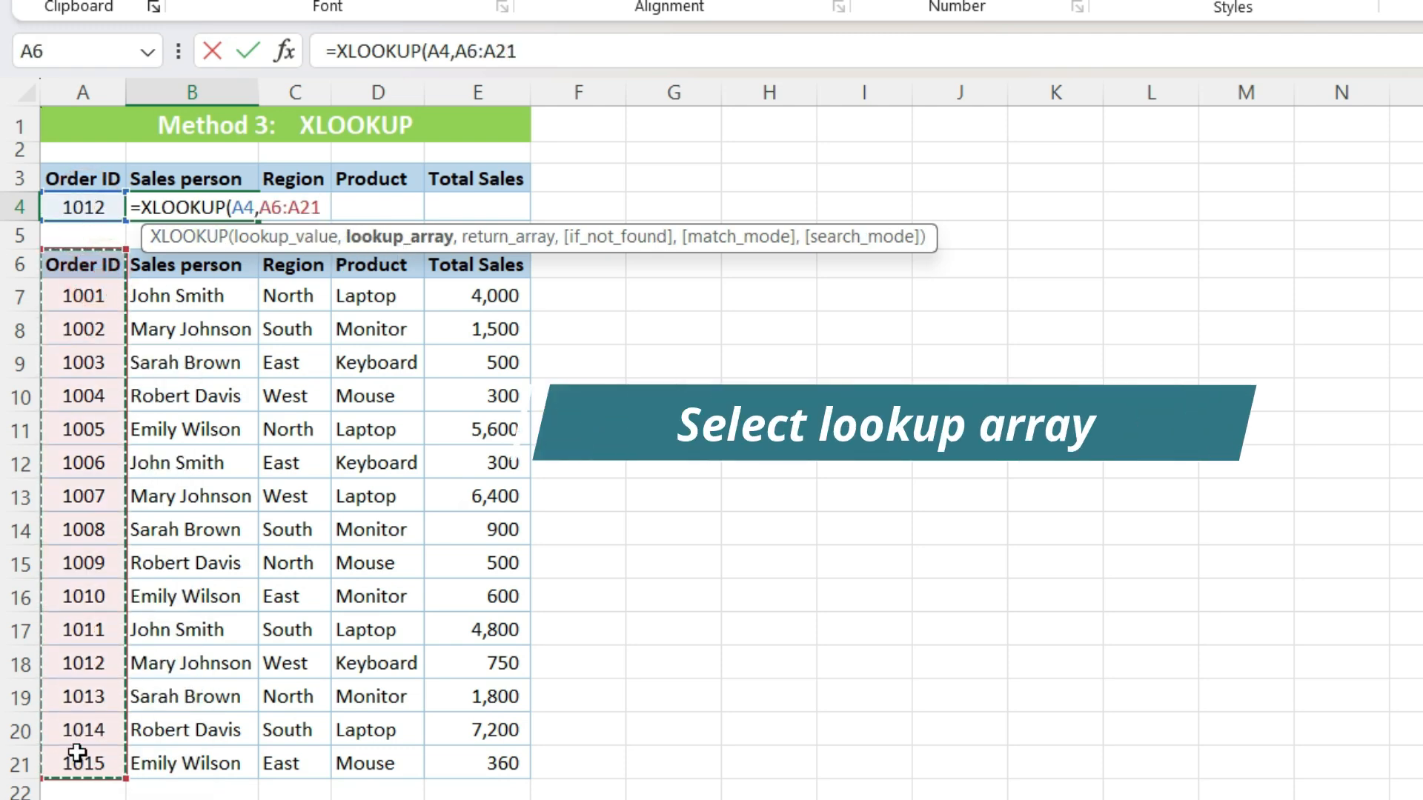
{"action": "type", "text": ","}
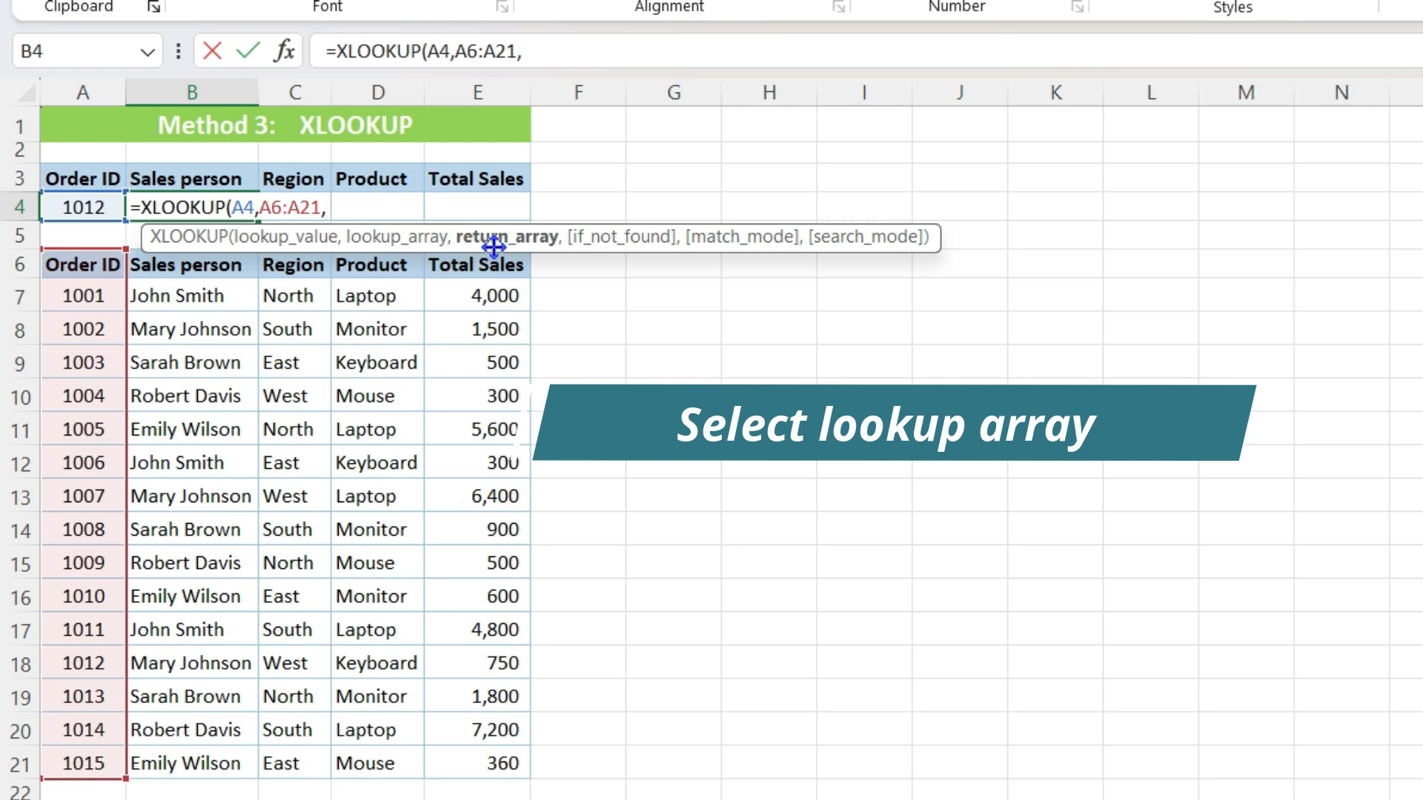
{"action": "left_click_drag", "start_coordinate": [232, 264], "coordinate": [456, 776]}
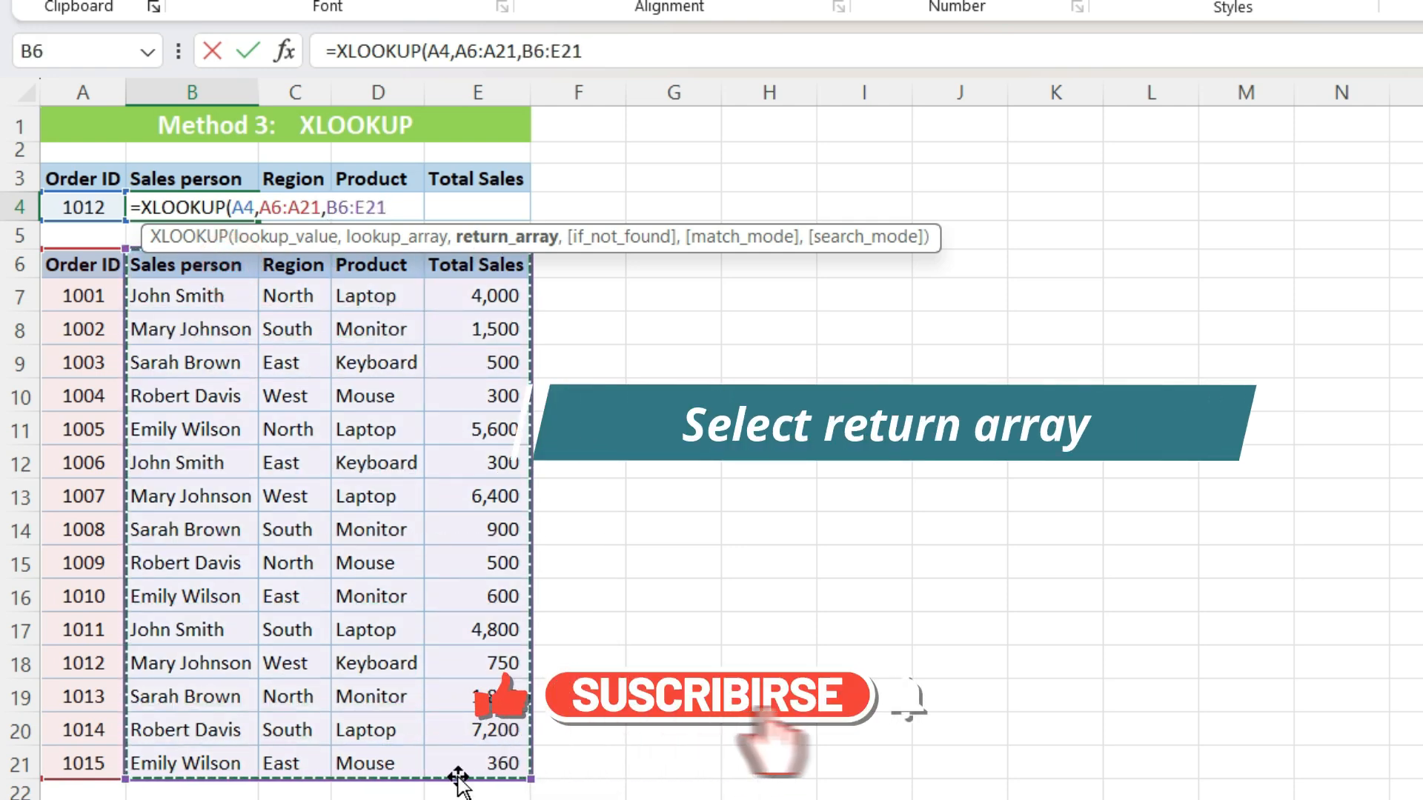
{"action": "type", "text": ")"}
{"action": "key", "text": "Return"}
{"action": "key", "text": "Up"}
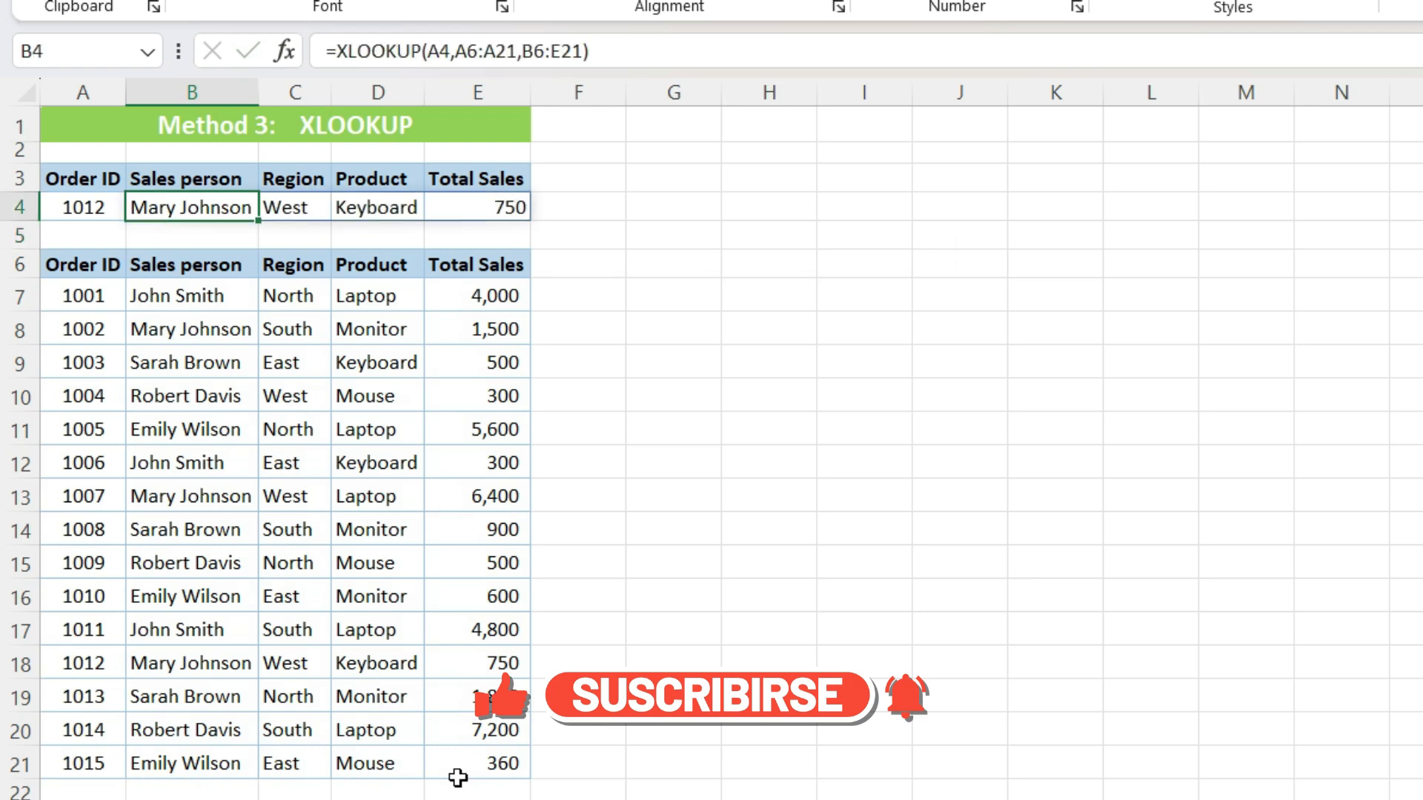
Test the lookup by choosing different order IDs from the list in A4, ending with the first ID
{"action": "left_click", "coordinate": [85, 205]}
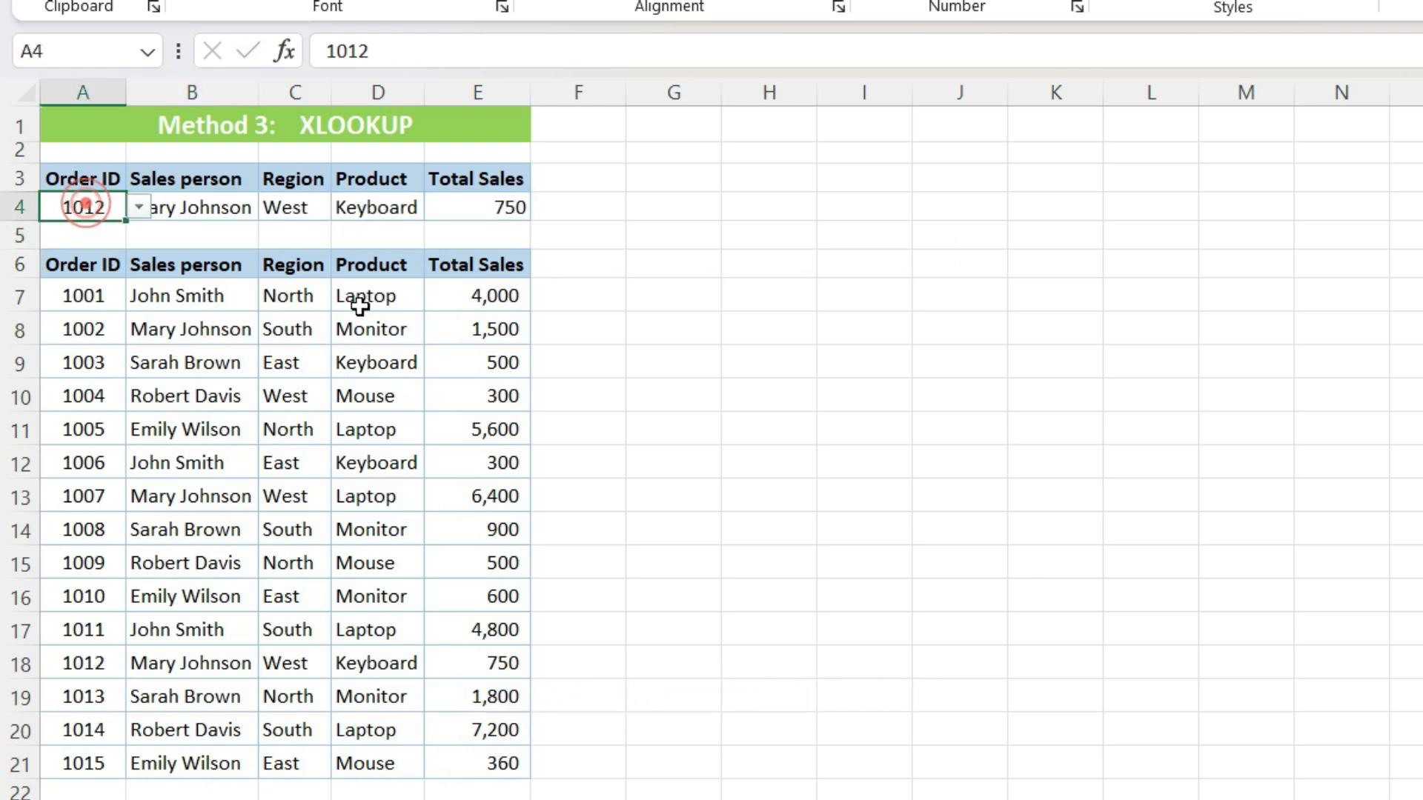
{"action": "left_click", "coordinate": [150, 207]}
{"action": "key", "text": "Up"}
{"action": "key", "text": "Up"}
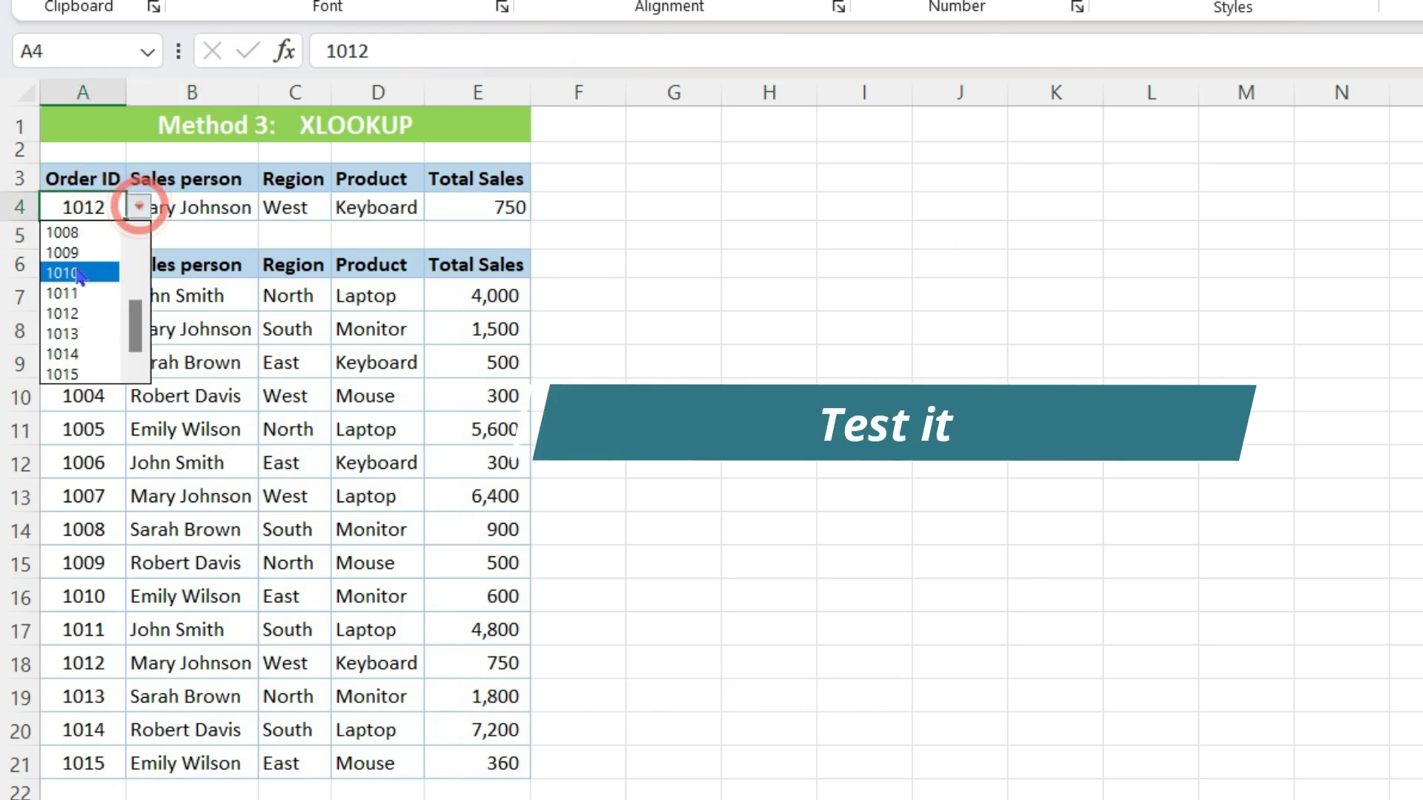
{"action": "key", "text": "Return"}
{"action": "left_click", "coordinate": [139, 208]}
{"action": "left_click", "coordinate": [70, 315]}
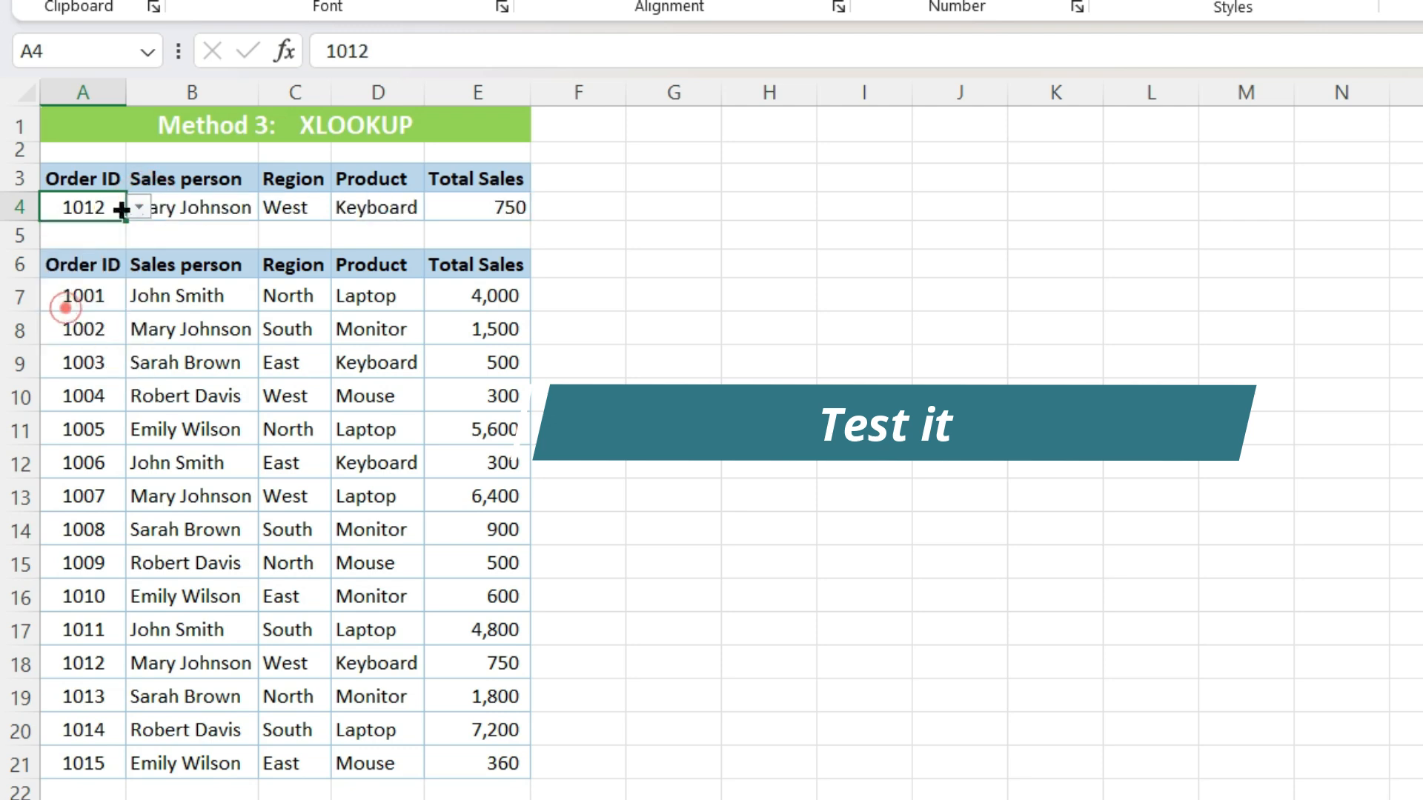
{"action": "left_click", "coordinate": [139, 208]}
{"action": "left_click", "coordinate": [94, 226]}
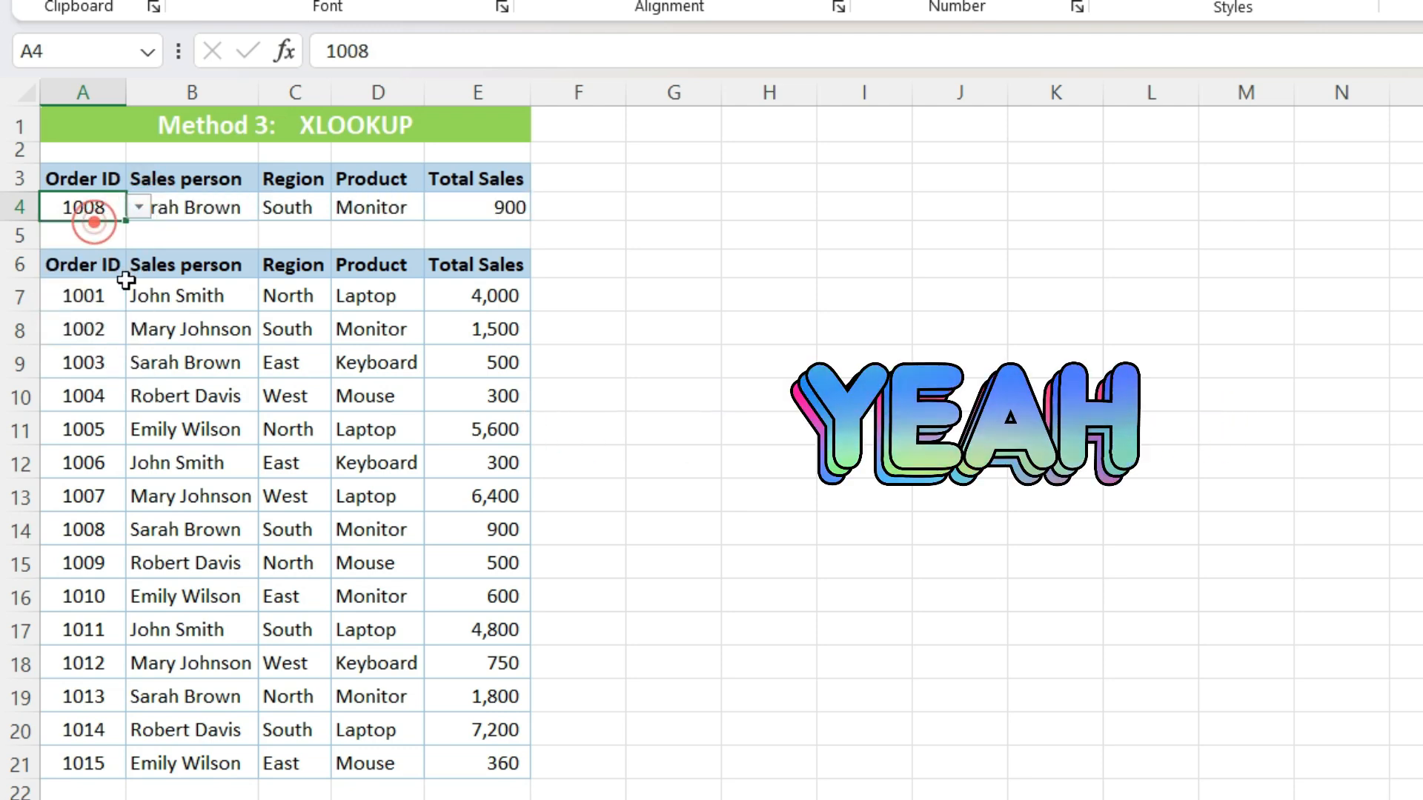
{"action": "left_click", "coordinate": [140, 208]}
{"action": "left_click_drag", "start_coordinate": [133, 315], "coordinate": [151, 235]}
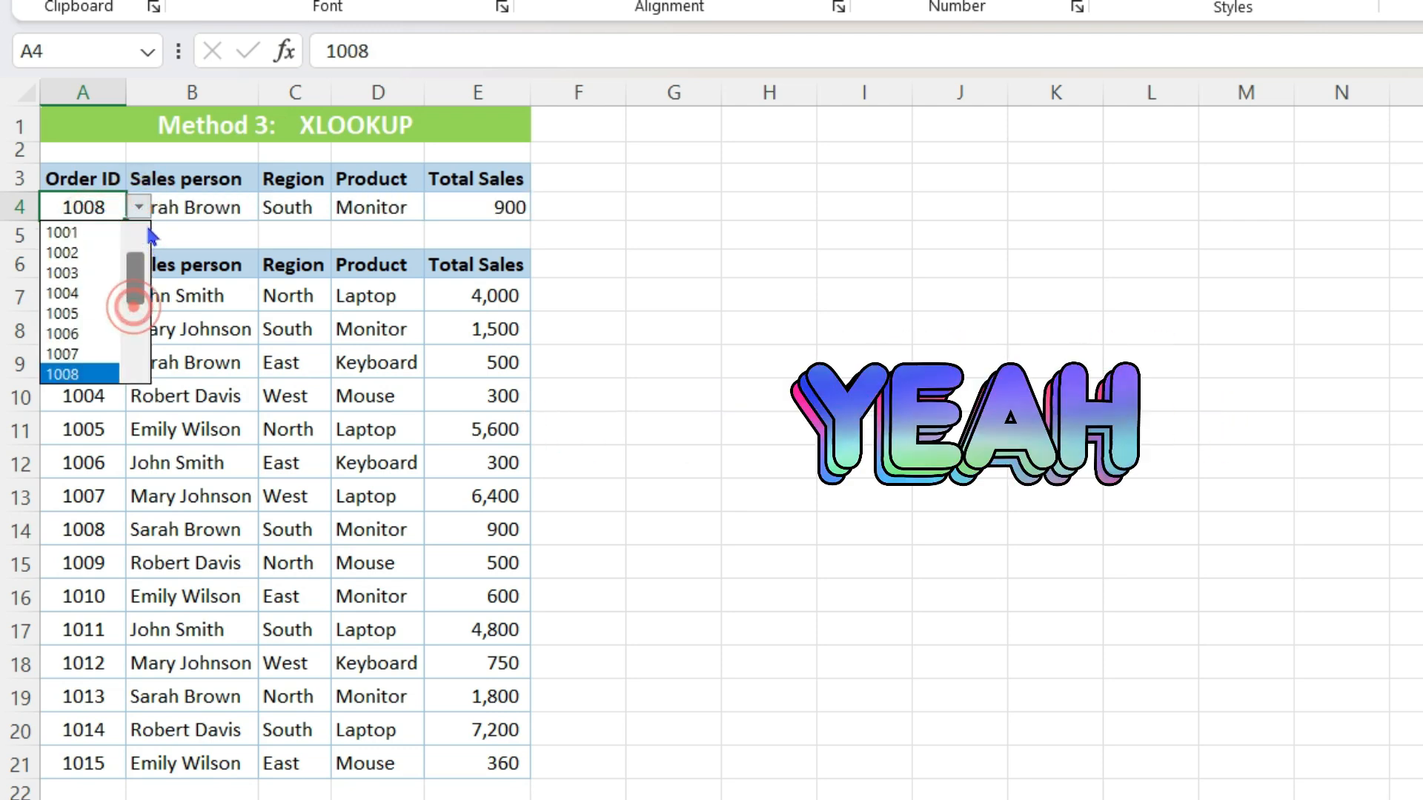
{"action": "left_click", "coordinate": [86, 232]}
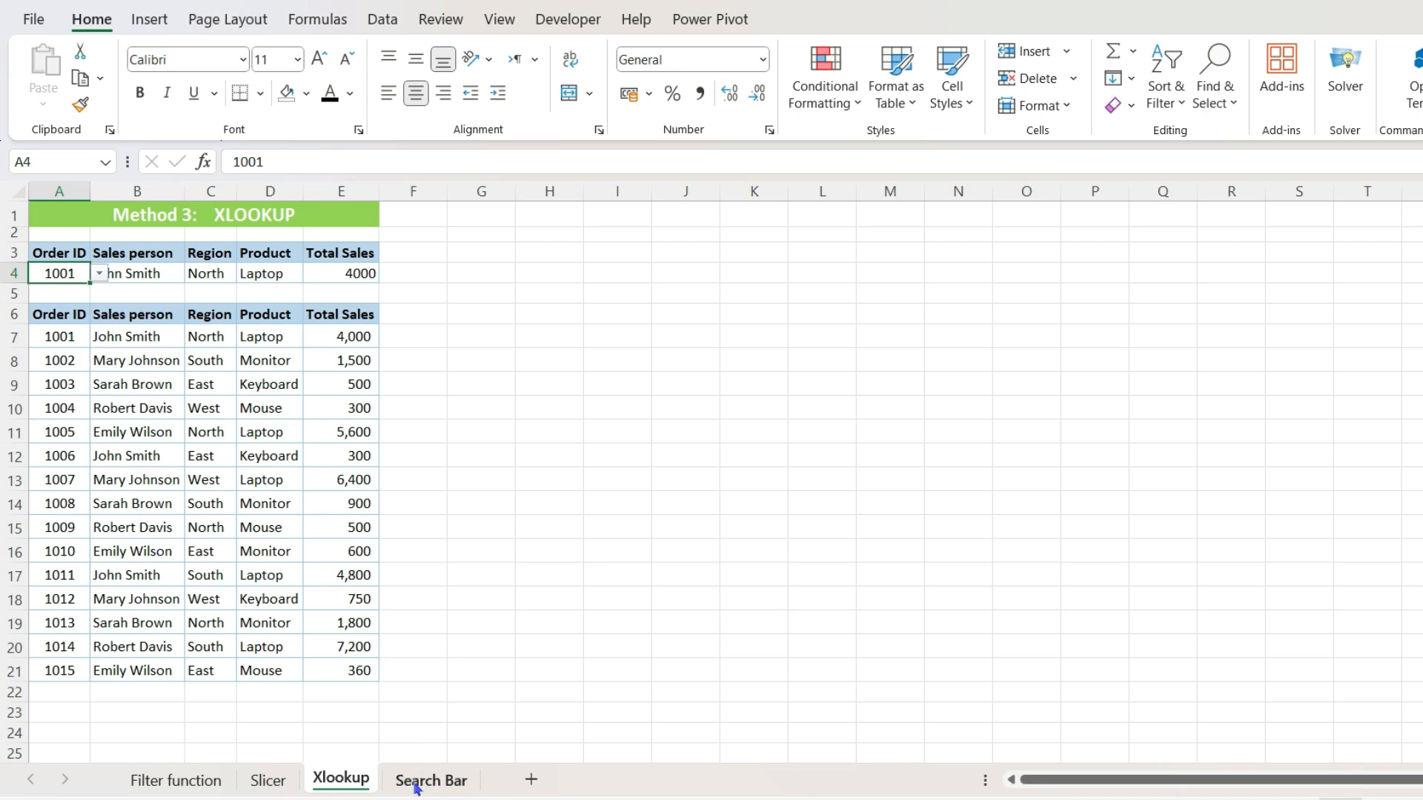
On the Search Bar sheet, insert an ActiveX text box beside the Search label, spanning cells B3 to E3
{"action": "left_click", "coordinate": [415, 784]}
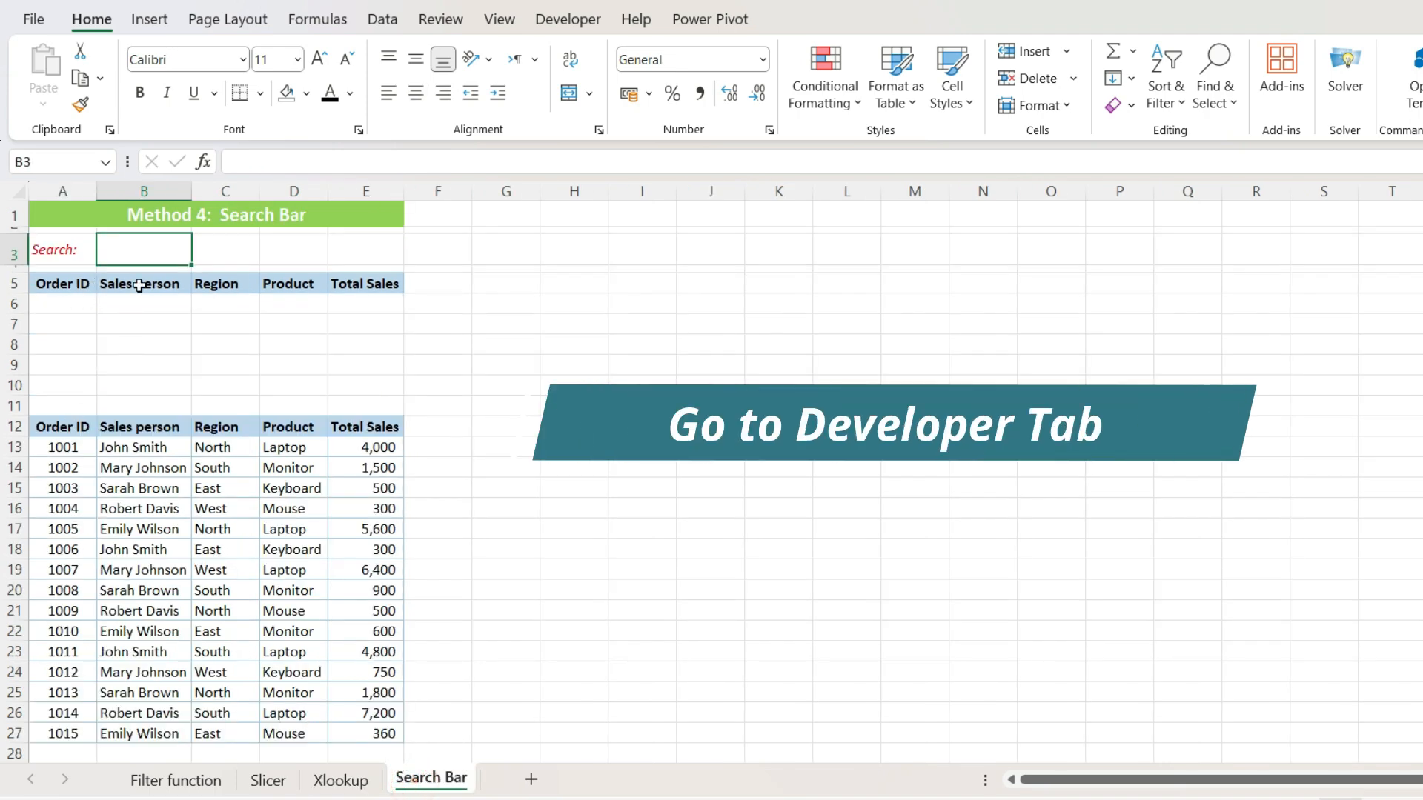
{"action": "left_click", "coordinate": [565, 22]}
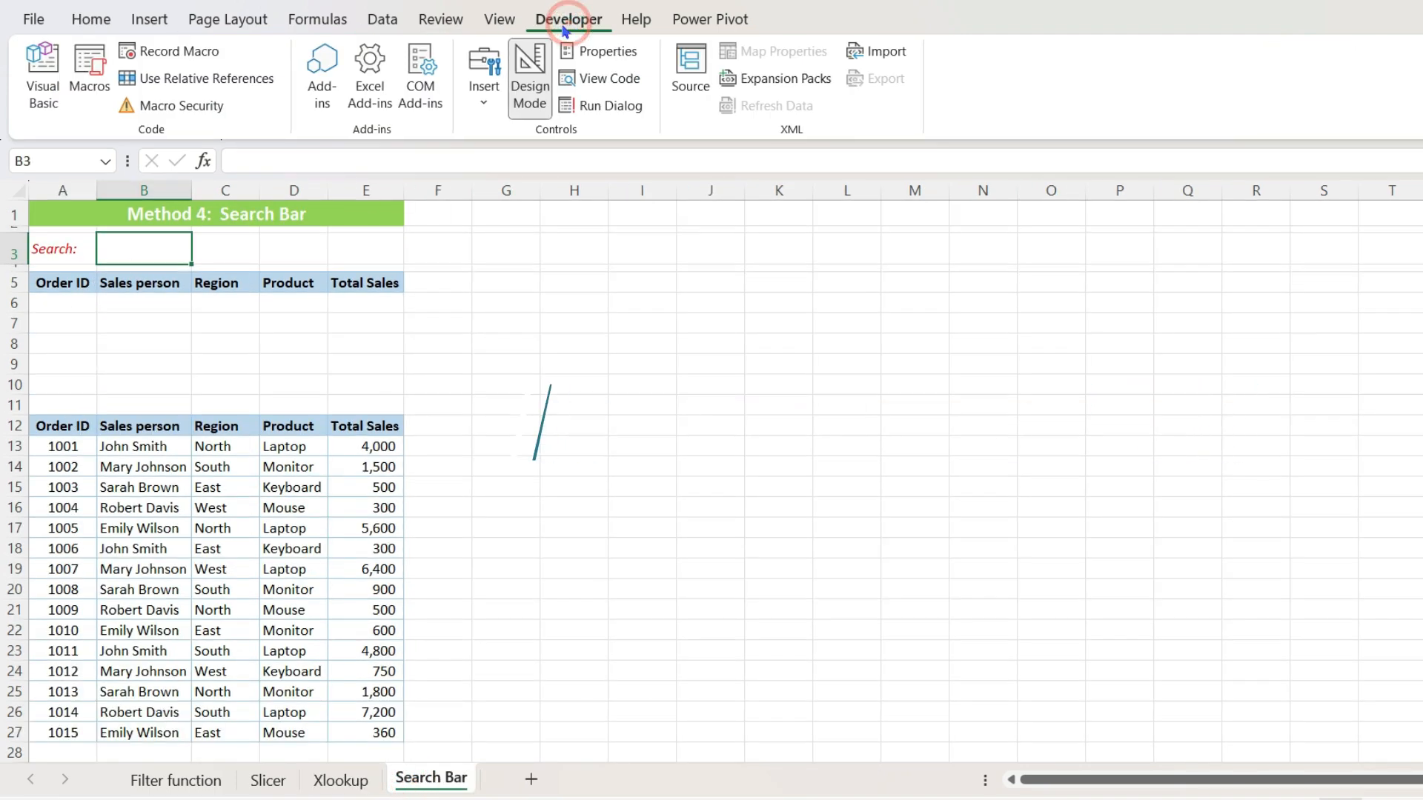
{"action": "left_click", "coordinate": [484, 83]}
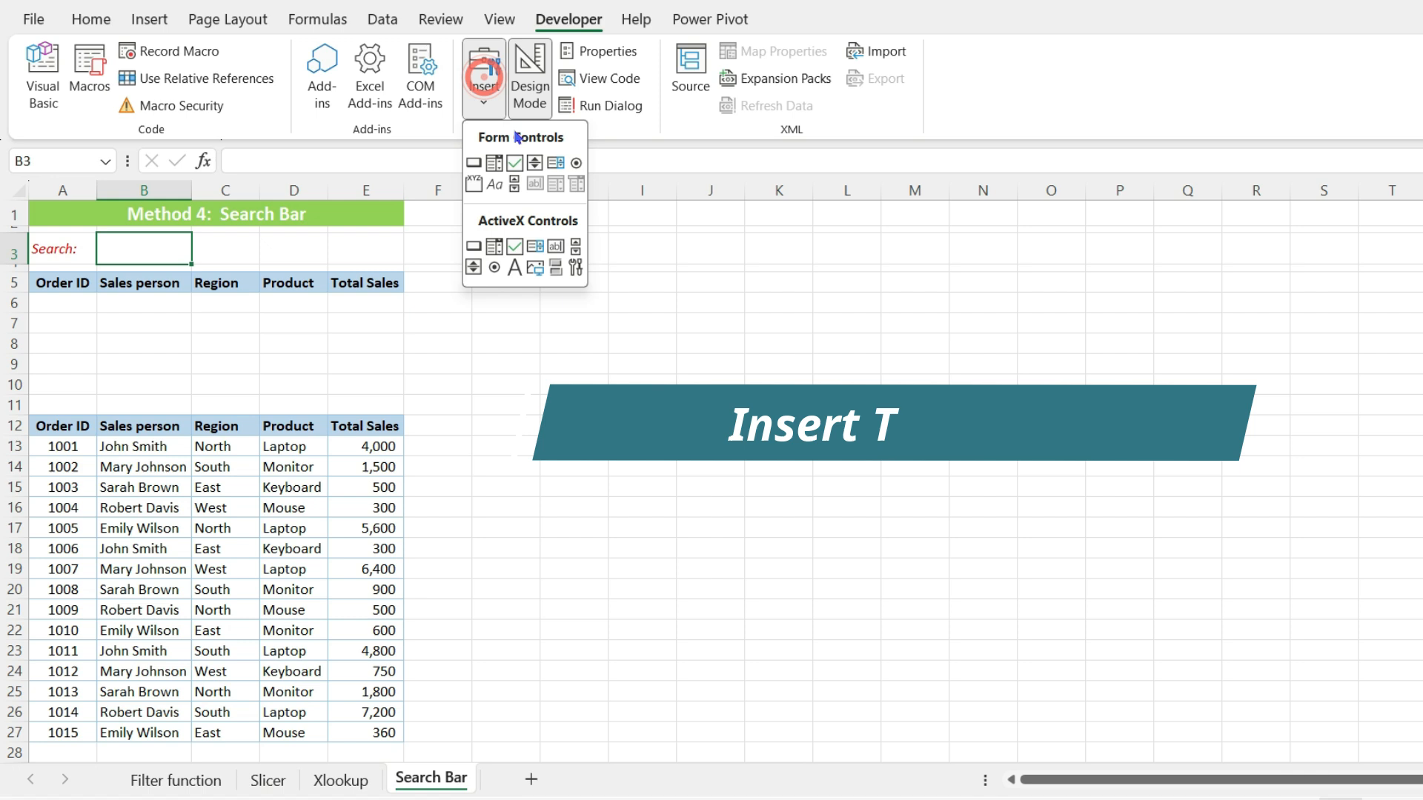
{"action": "left_click", "coordinate": [555, 265]}
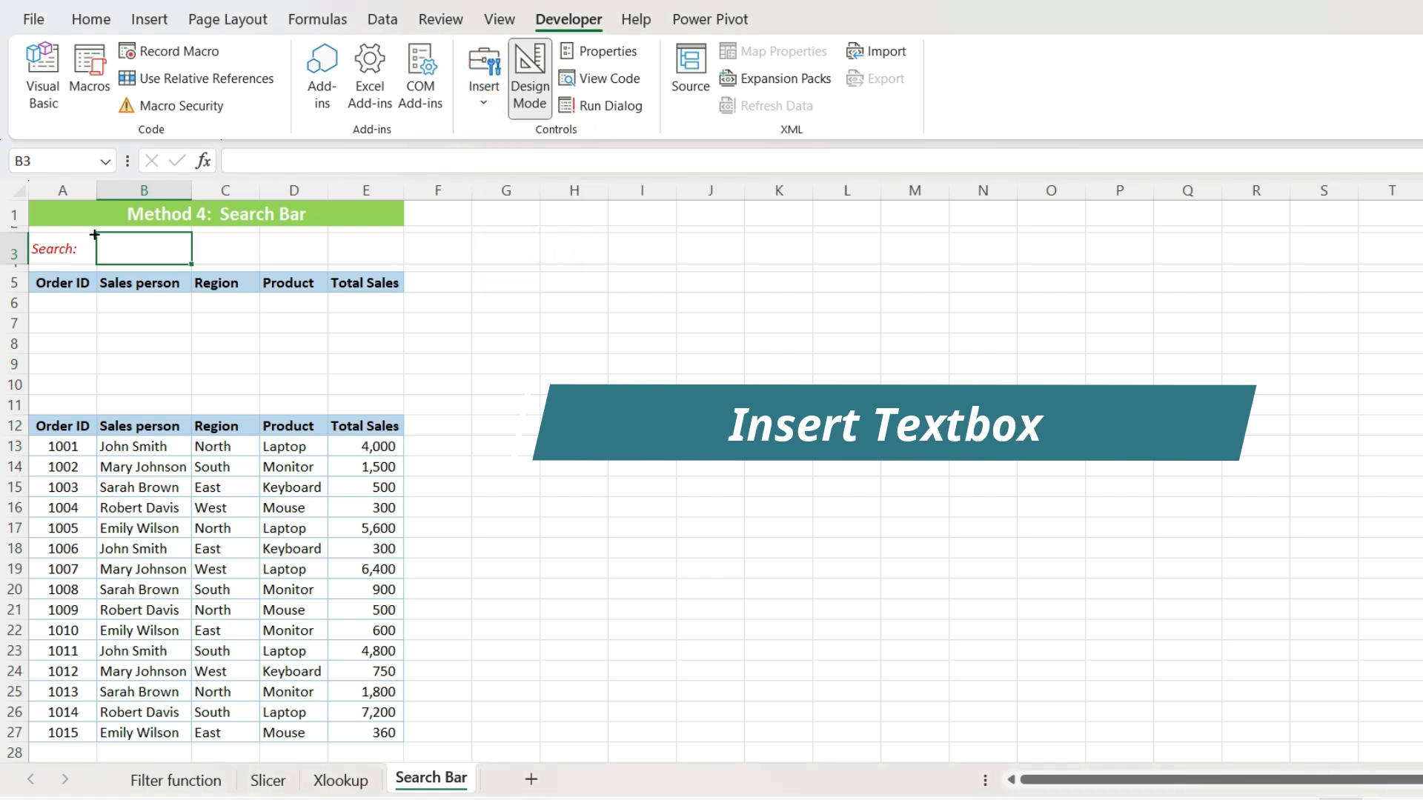
{"action": "left_click_drag", "start_coordinate": [98, 232], "coordinate": [98, 239]}
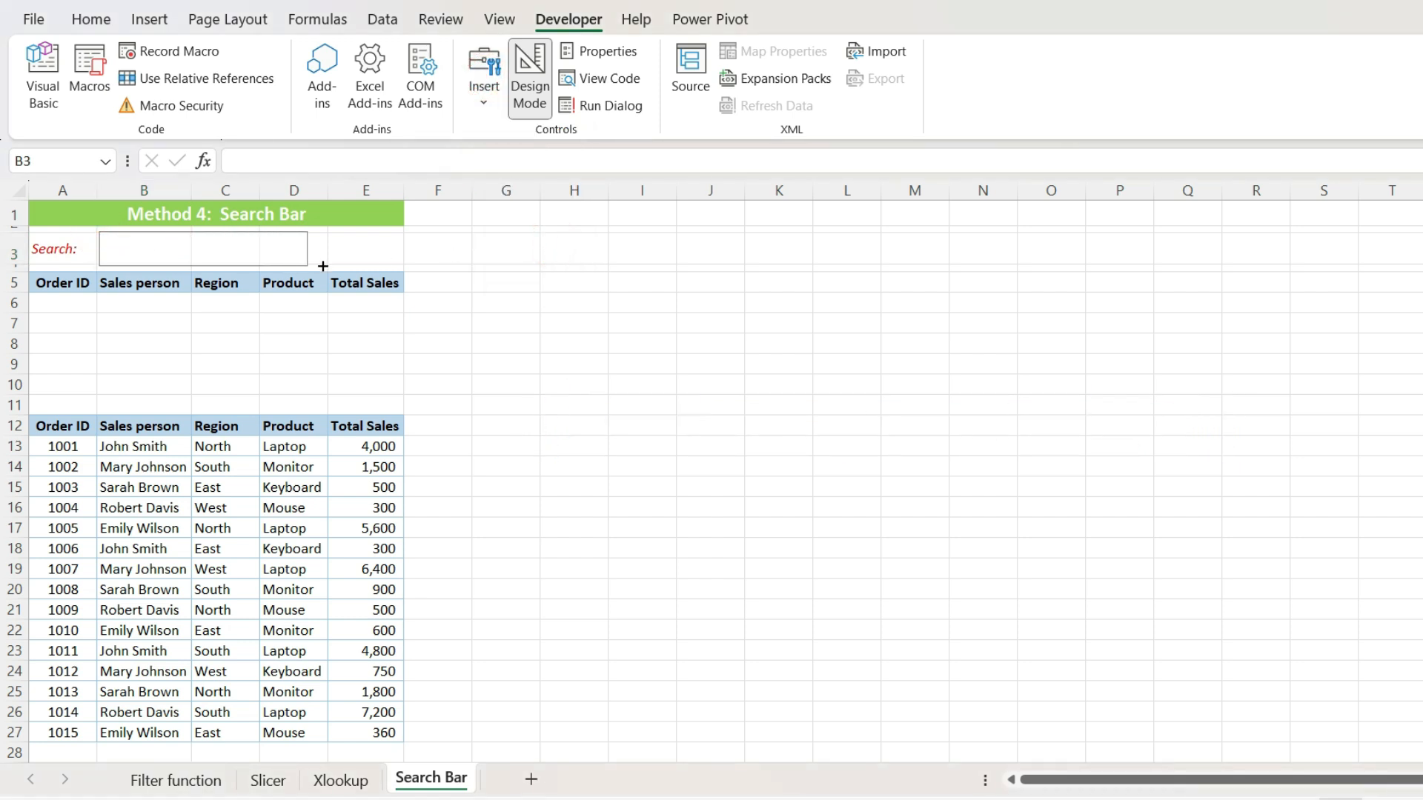
{"action": "left_click_drag", "start_coordinate": [399, 265], "coordinate": [400, 266]}
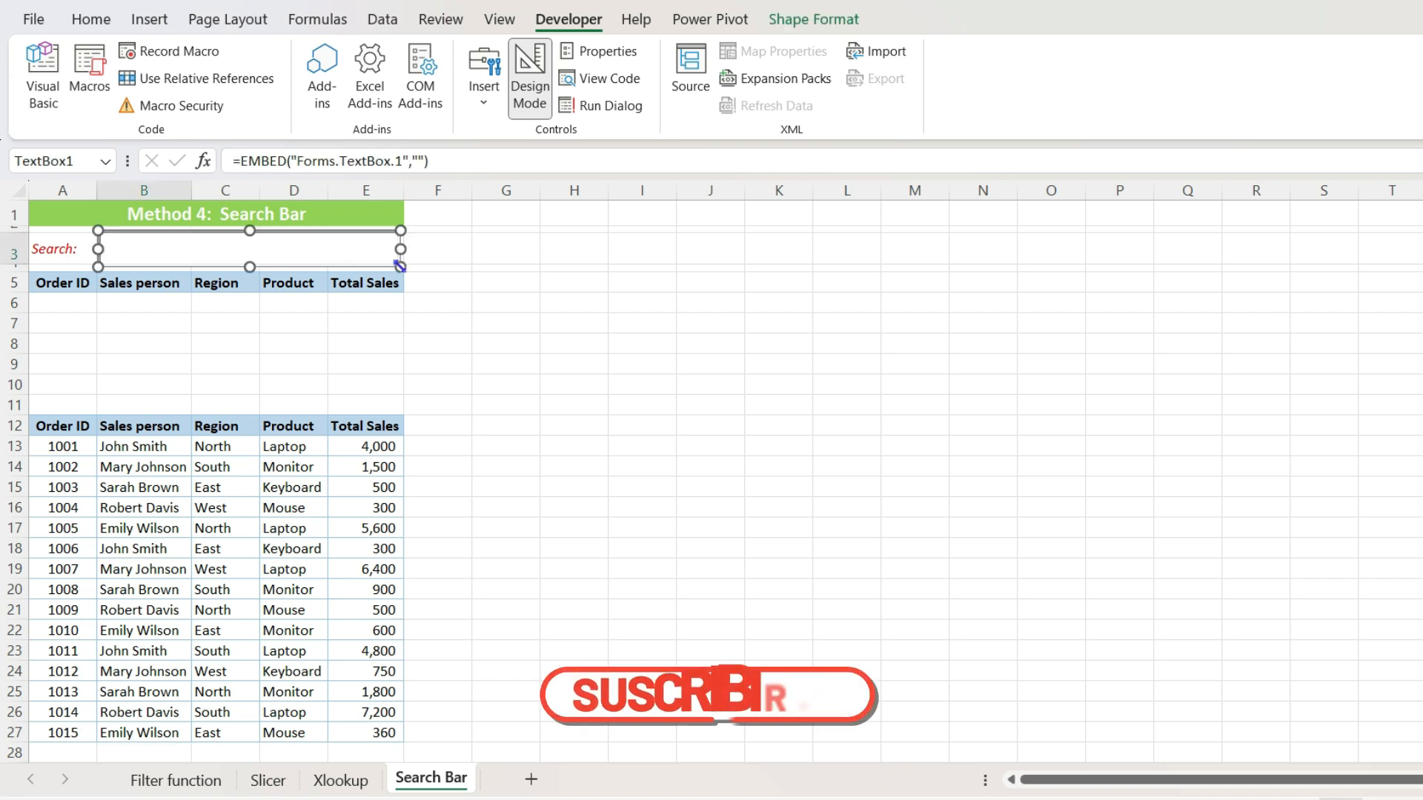
Set the text box's LinkedCell property to B3 and switch off design mode
{"action": "right_click", "coordinate": [150, 256]}
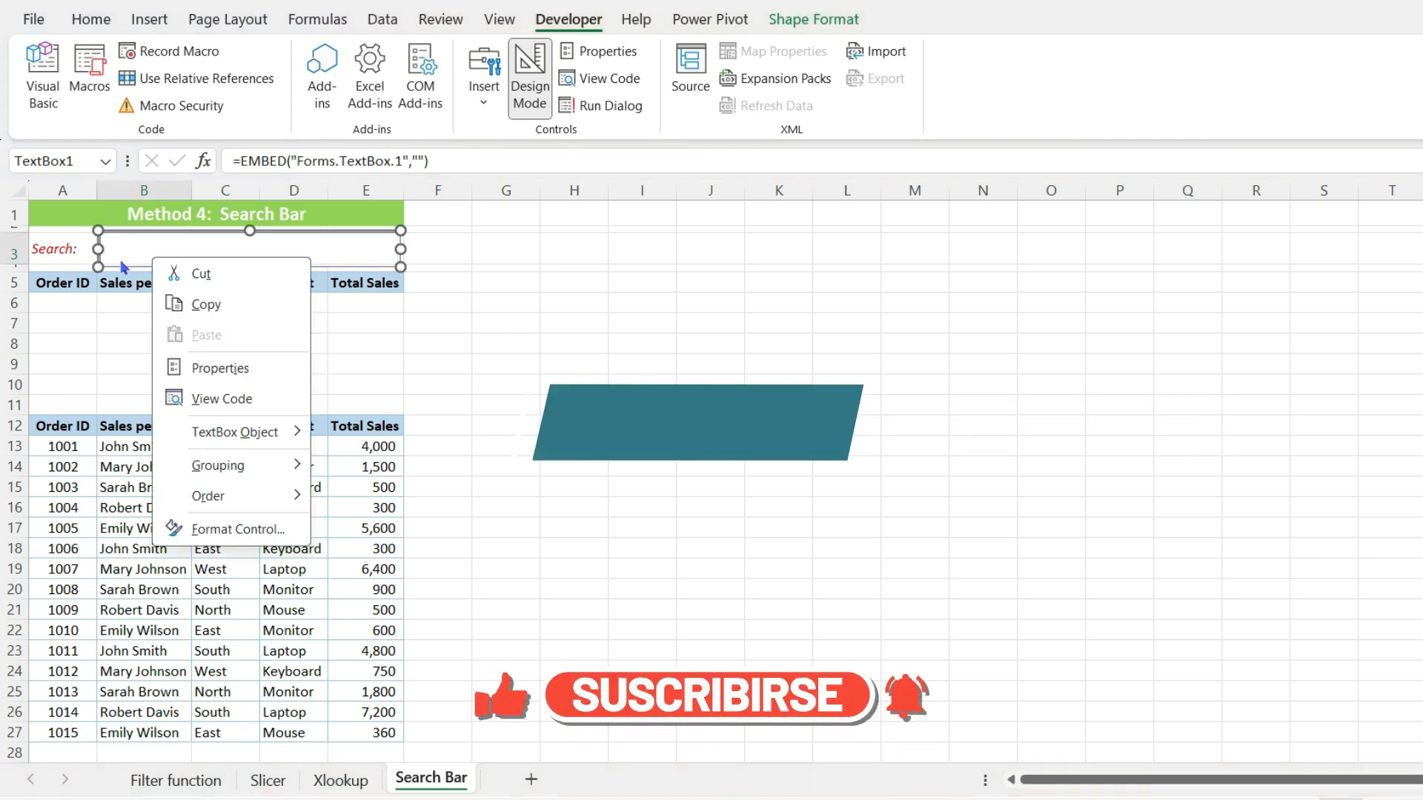
{"action": "left_click", "coordinate": [199, 369]}
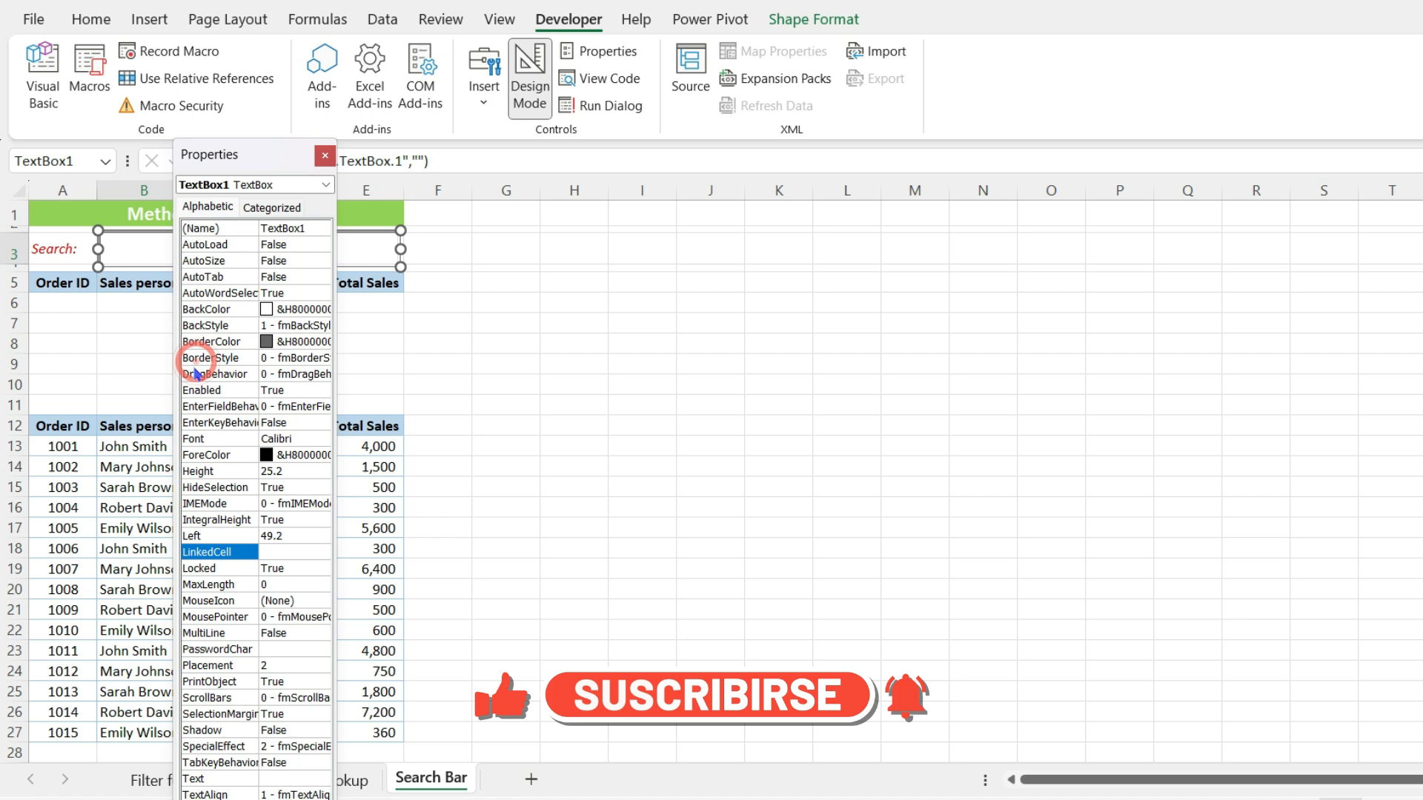
{"action": "left_click", "coordinate": [280, 552]}
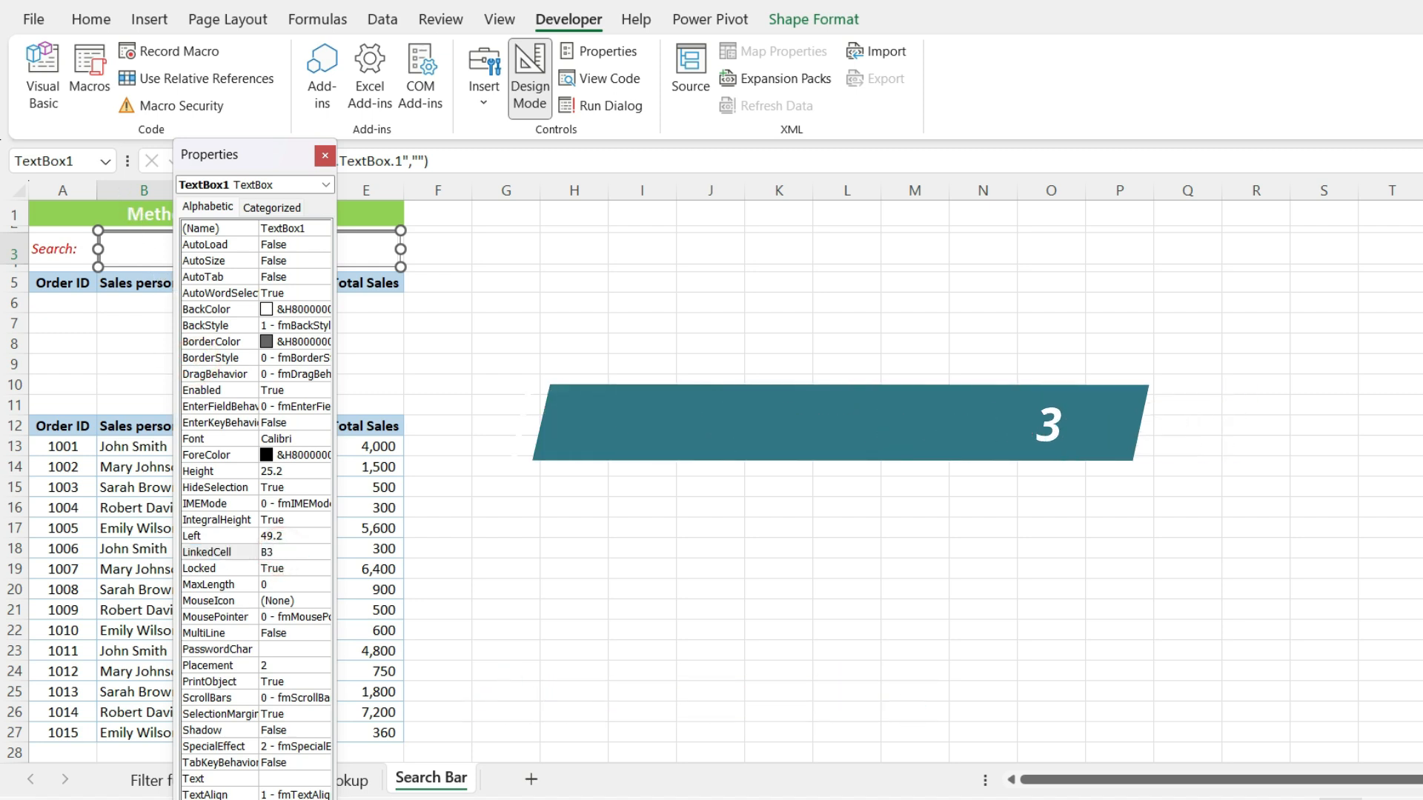
{"action": "left_click", "coordinate": [324, 156]}
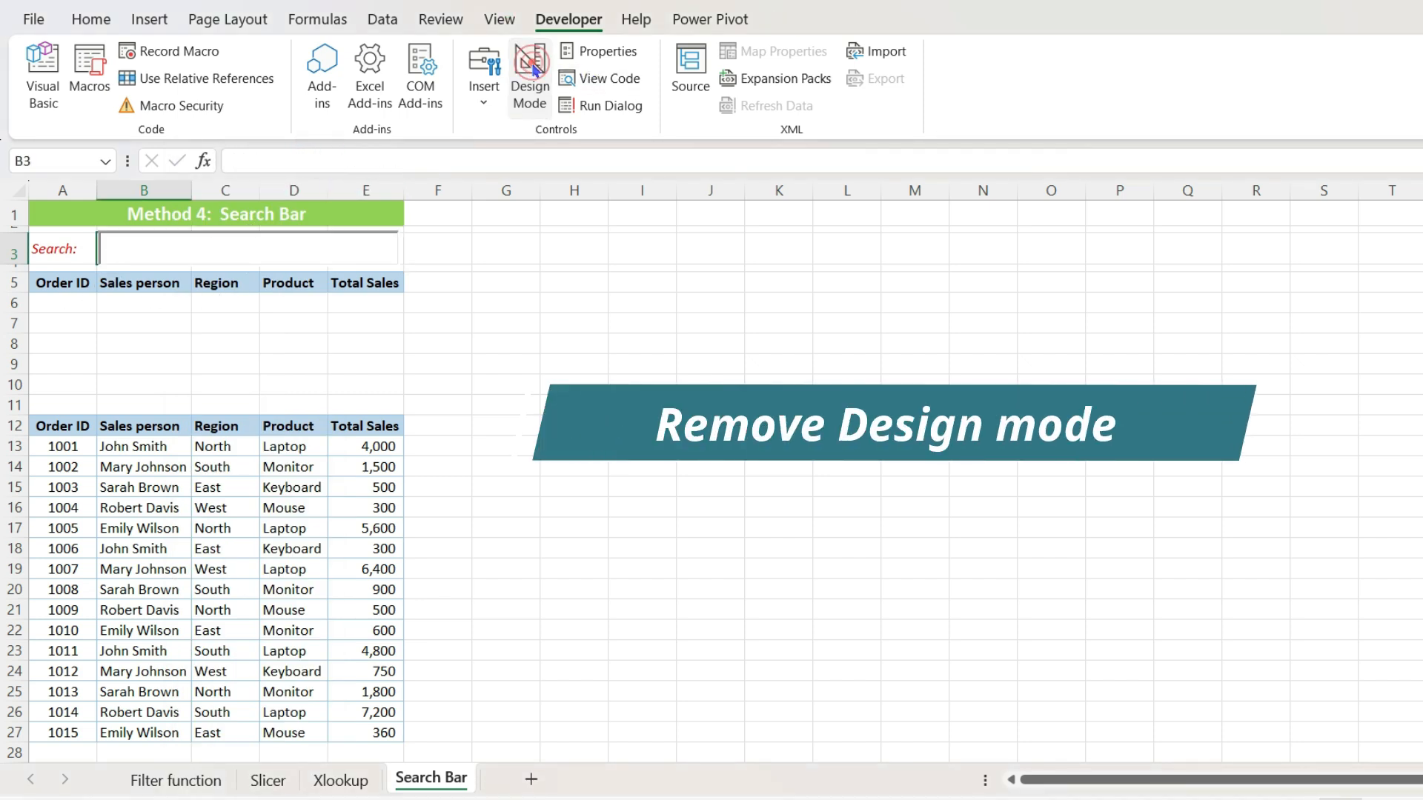
In cell A6, enter =FILTER(A12:E27,ISNUMBER(SEARCH(B3,C12:C27)),"") to return the orders whose region matches the search text
{"action": "left_click", "coordinate": [60, 303]}
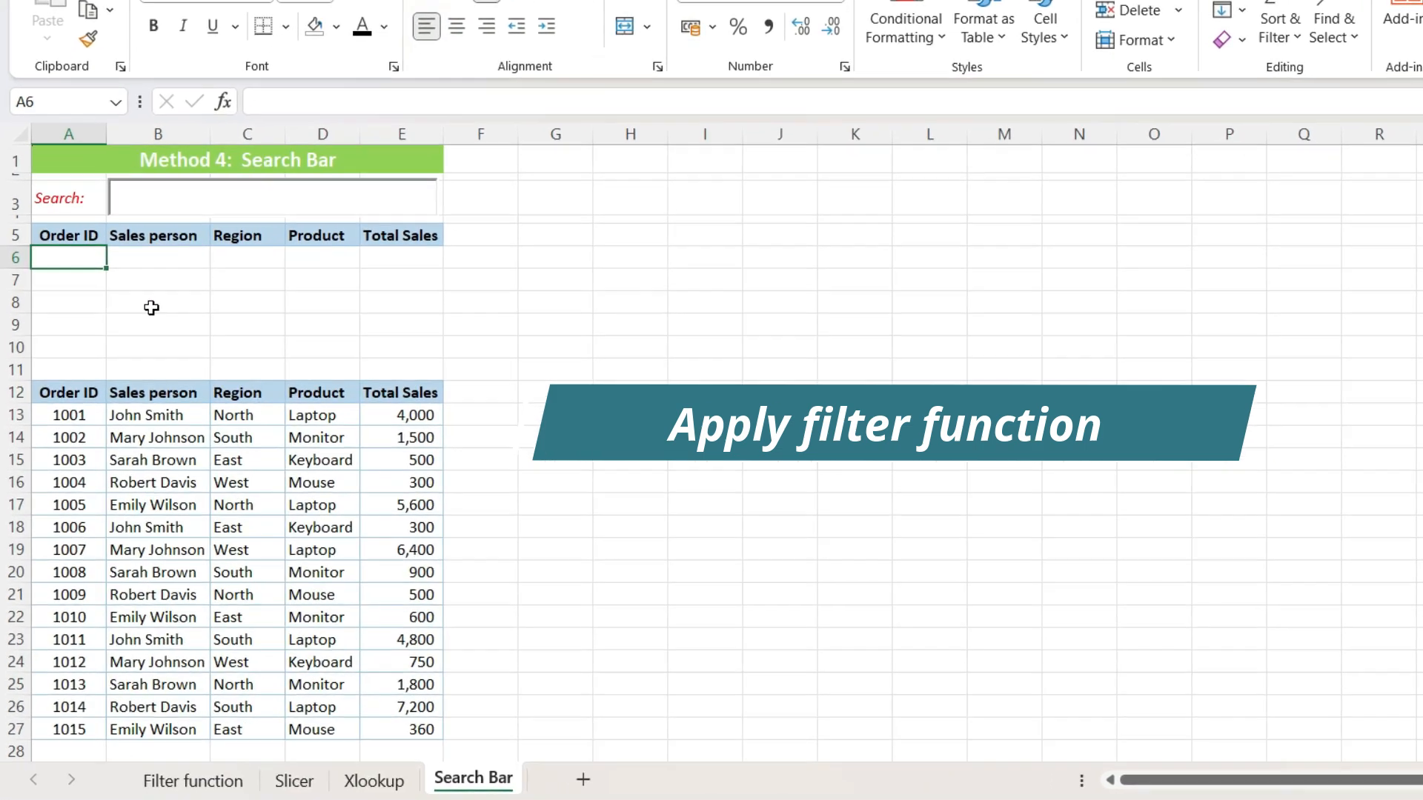
{"action": "type", "text": "=FILTE"}
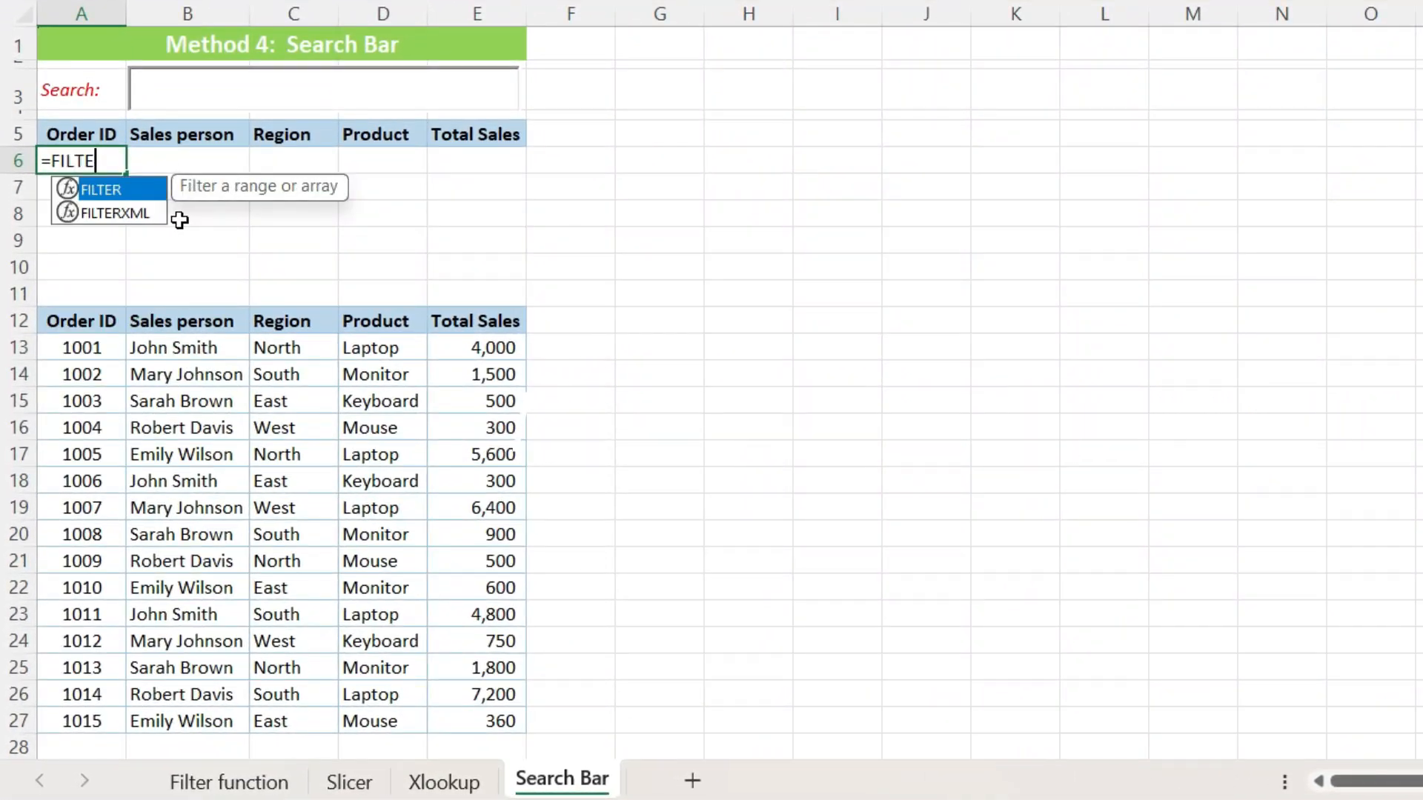
{"action": "key", "text": "Tab"}
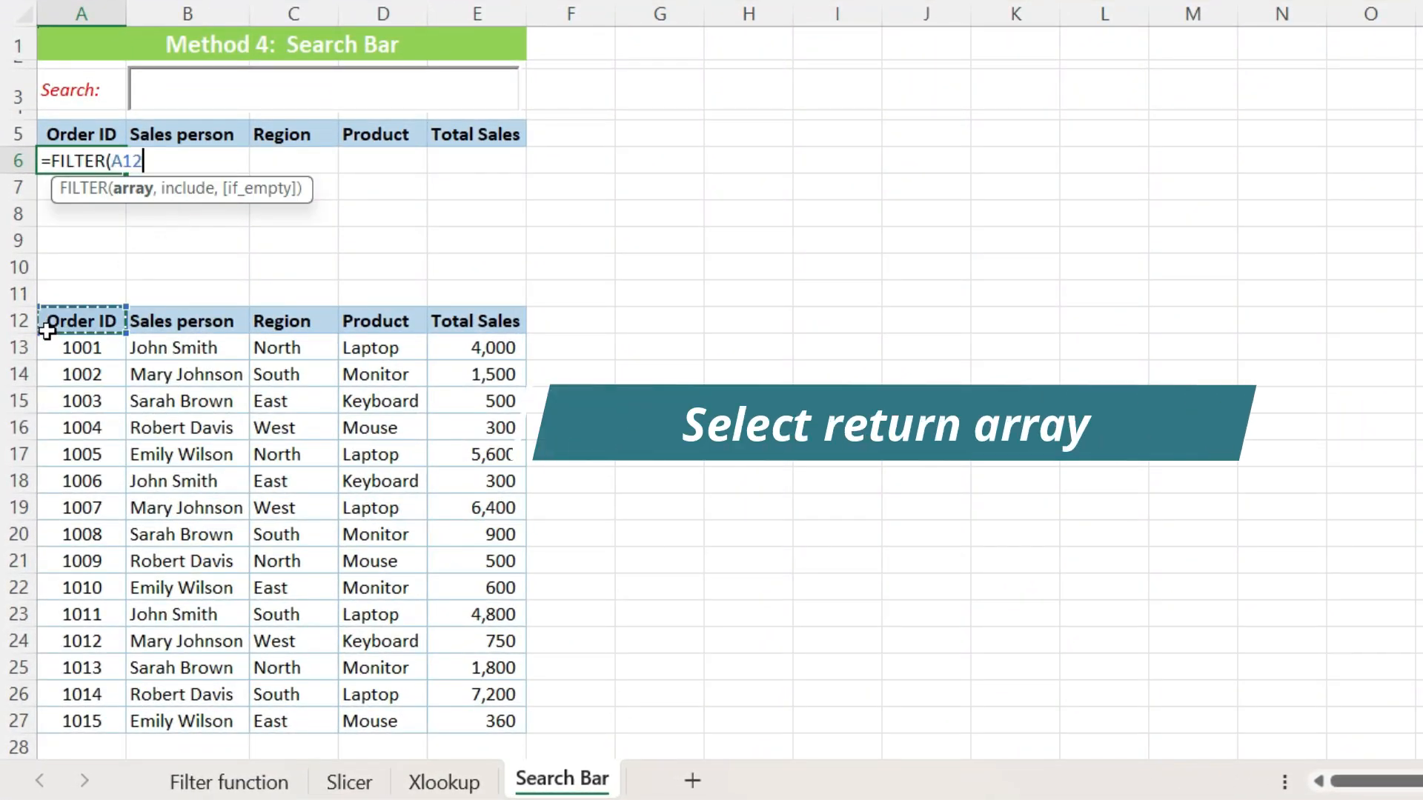
{"action": "left_click_drag", "start_coordinate": [46, 331], "coordinate": [476, 716]}
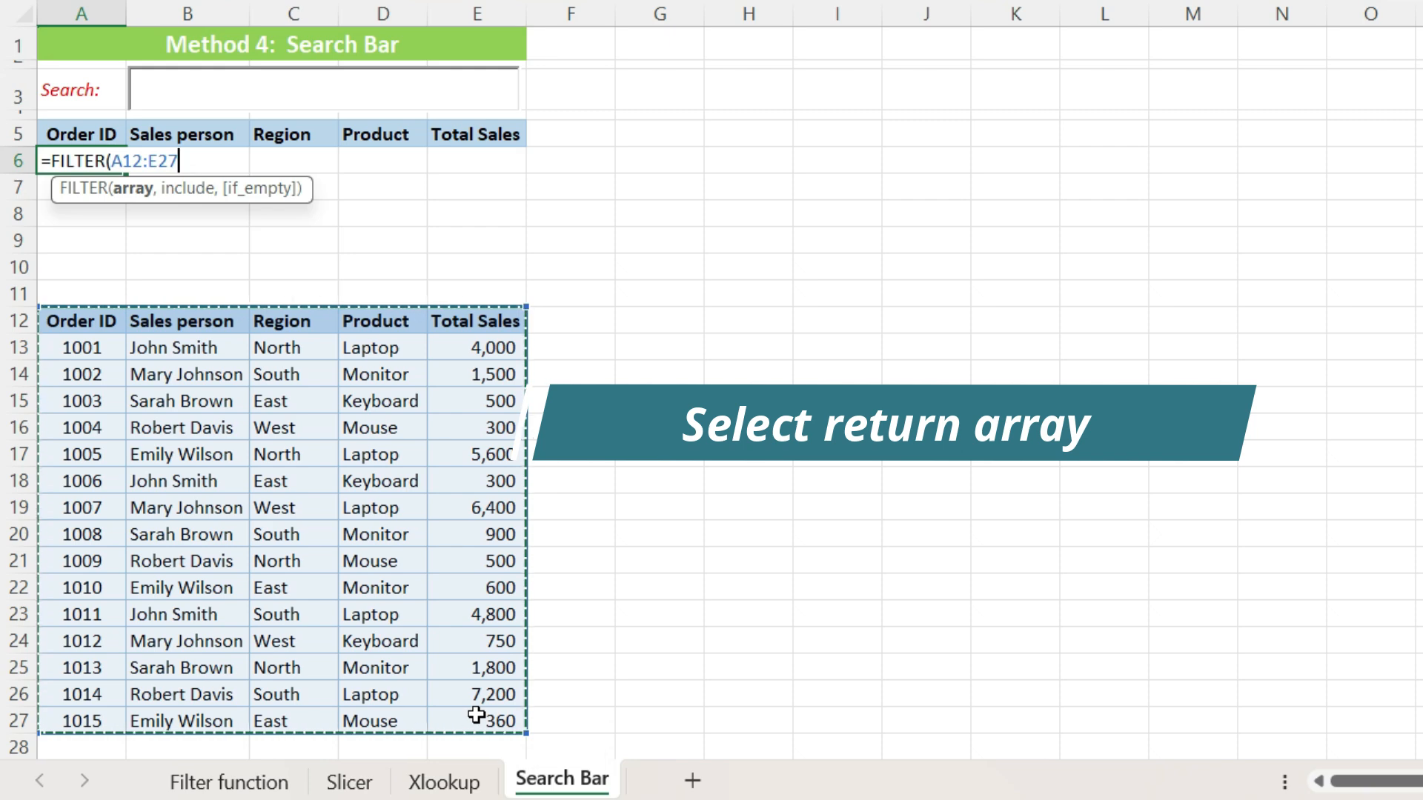
{"action": "type", "text": ",ISNUMBE"}
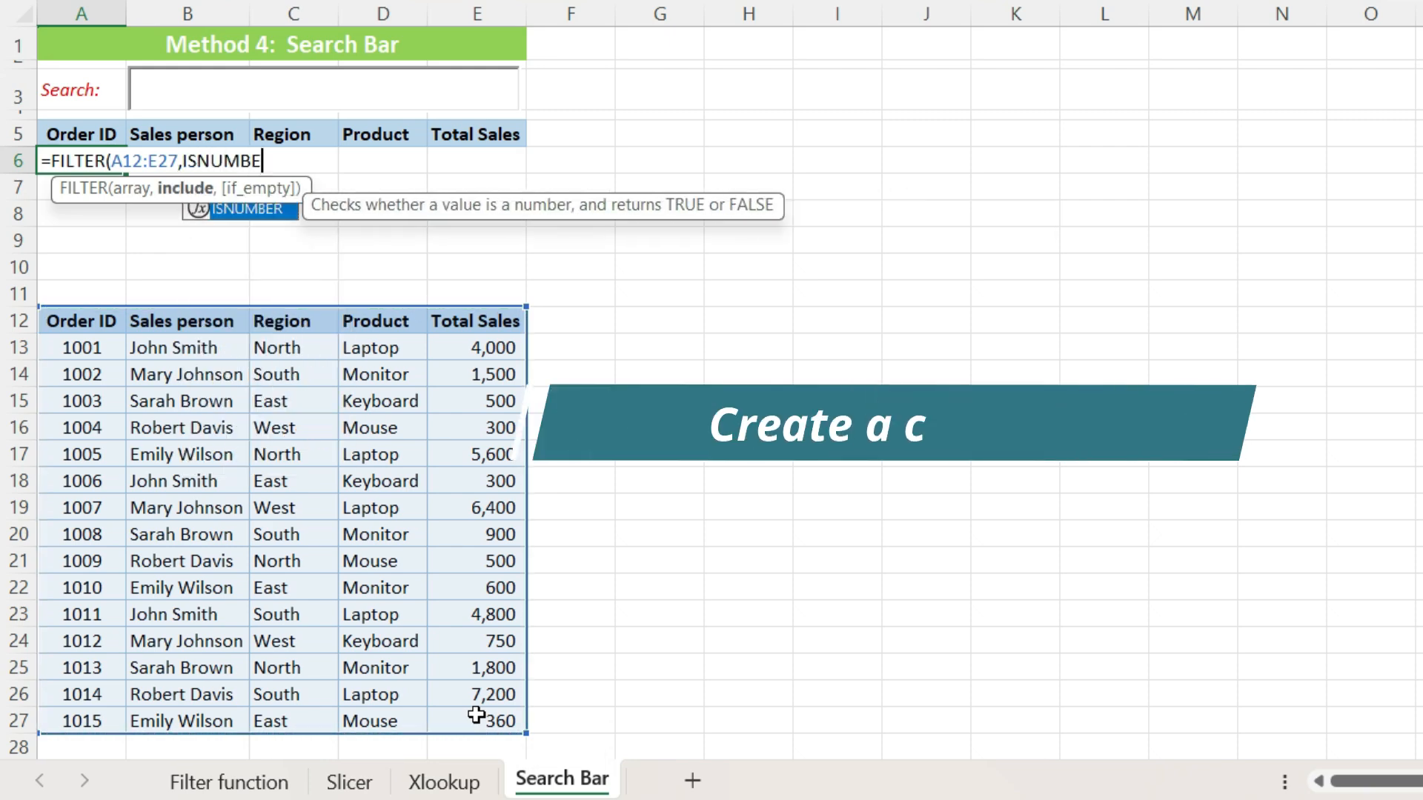
{"action": "type", "text": "R("}
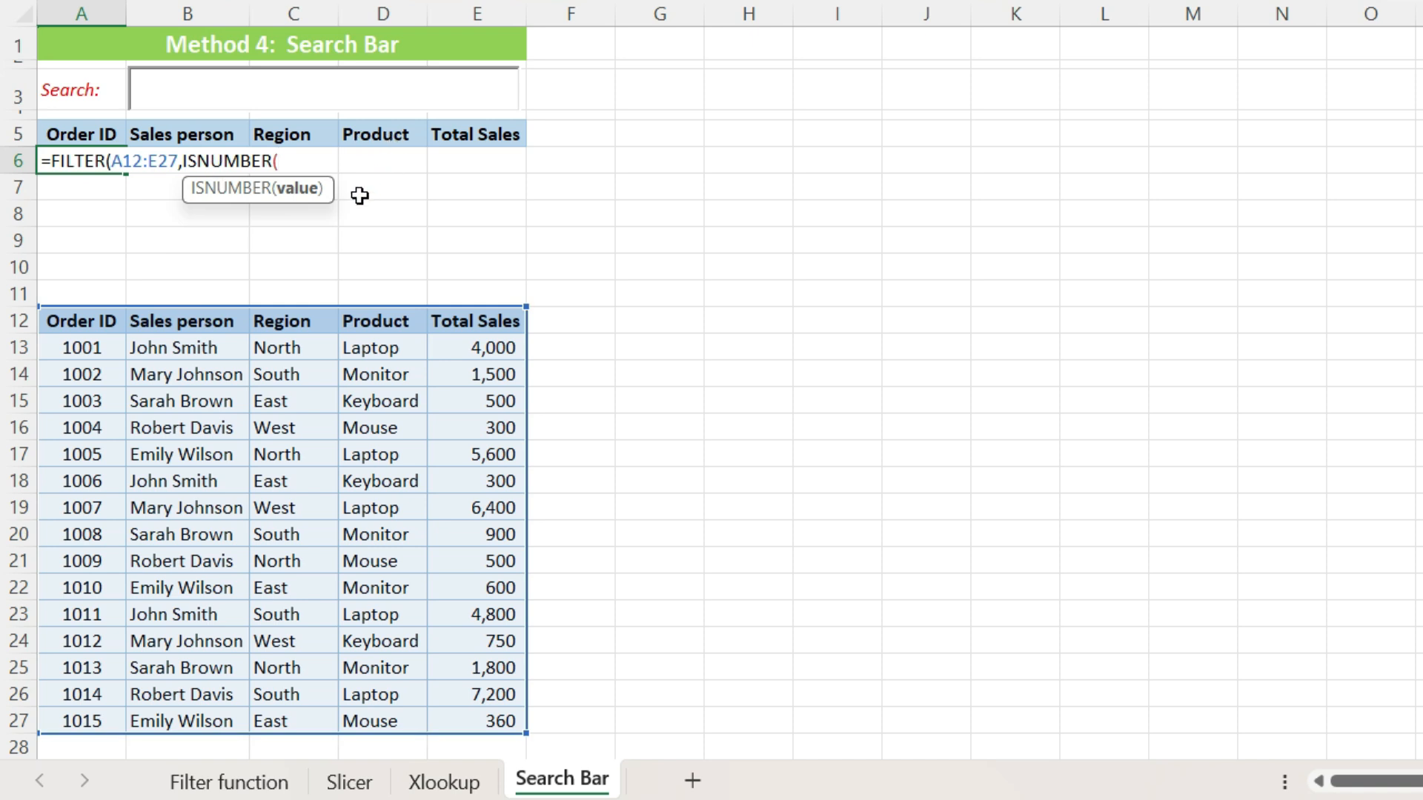
{"action": "type", "text": "SEAR"}
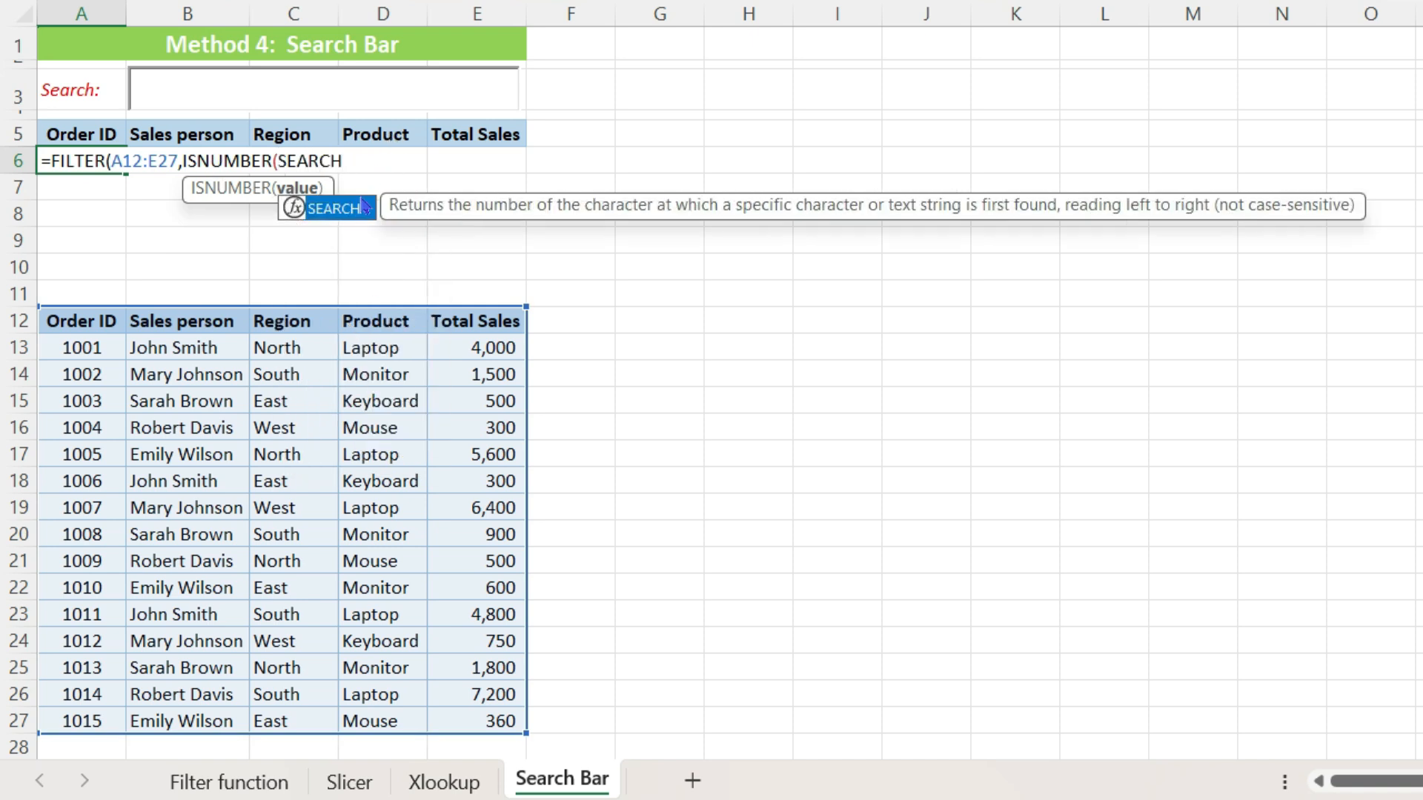
{"action": "type", "text": "CH"}
{"action": "double_click", "coordinate": [333, 208]}
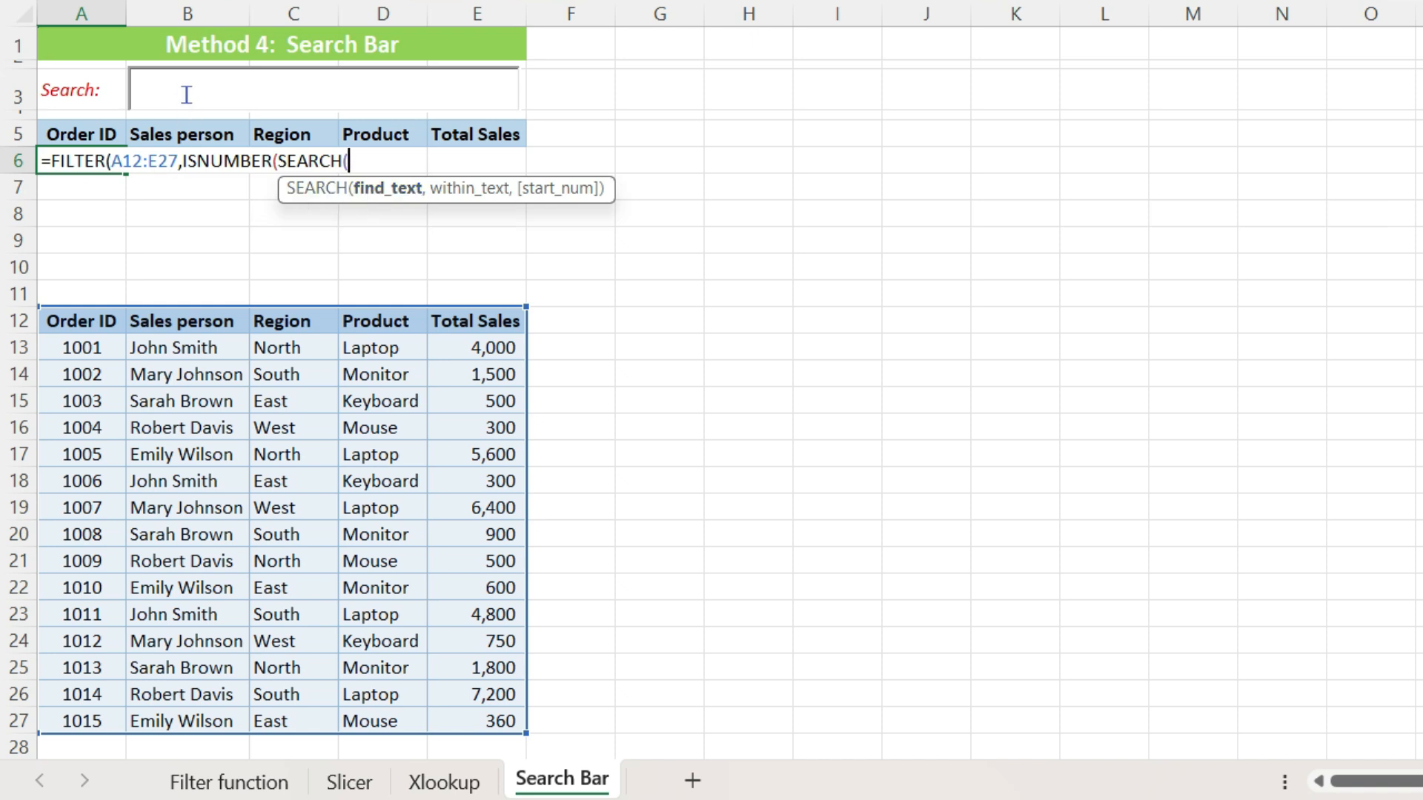
{"action": "type", "text": "B3,"}
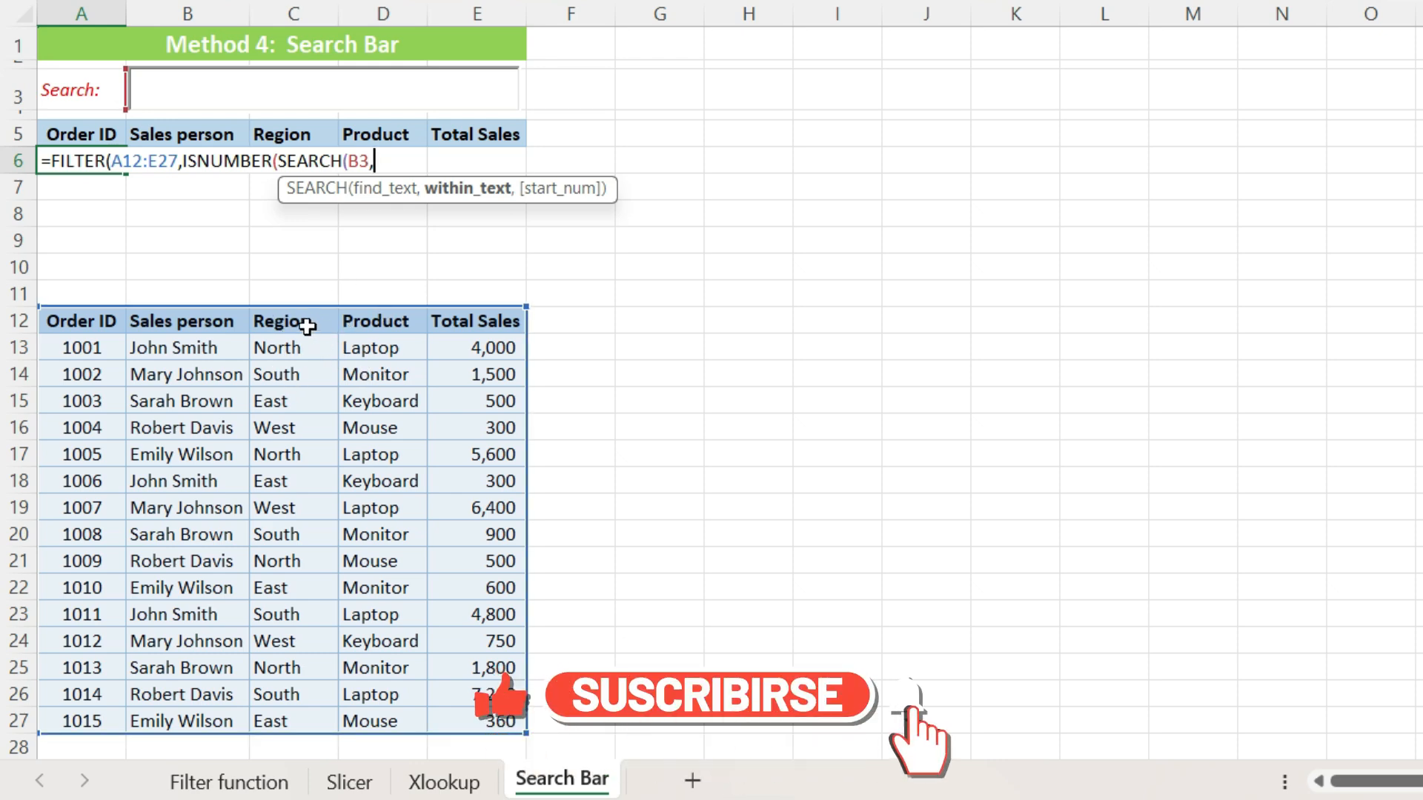
{"action": "left_click_drag", "start_coordinate": [292, 320], "coordinate": [306, 724]}
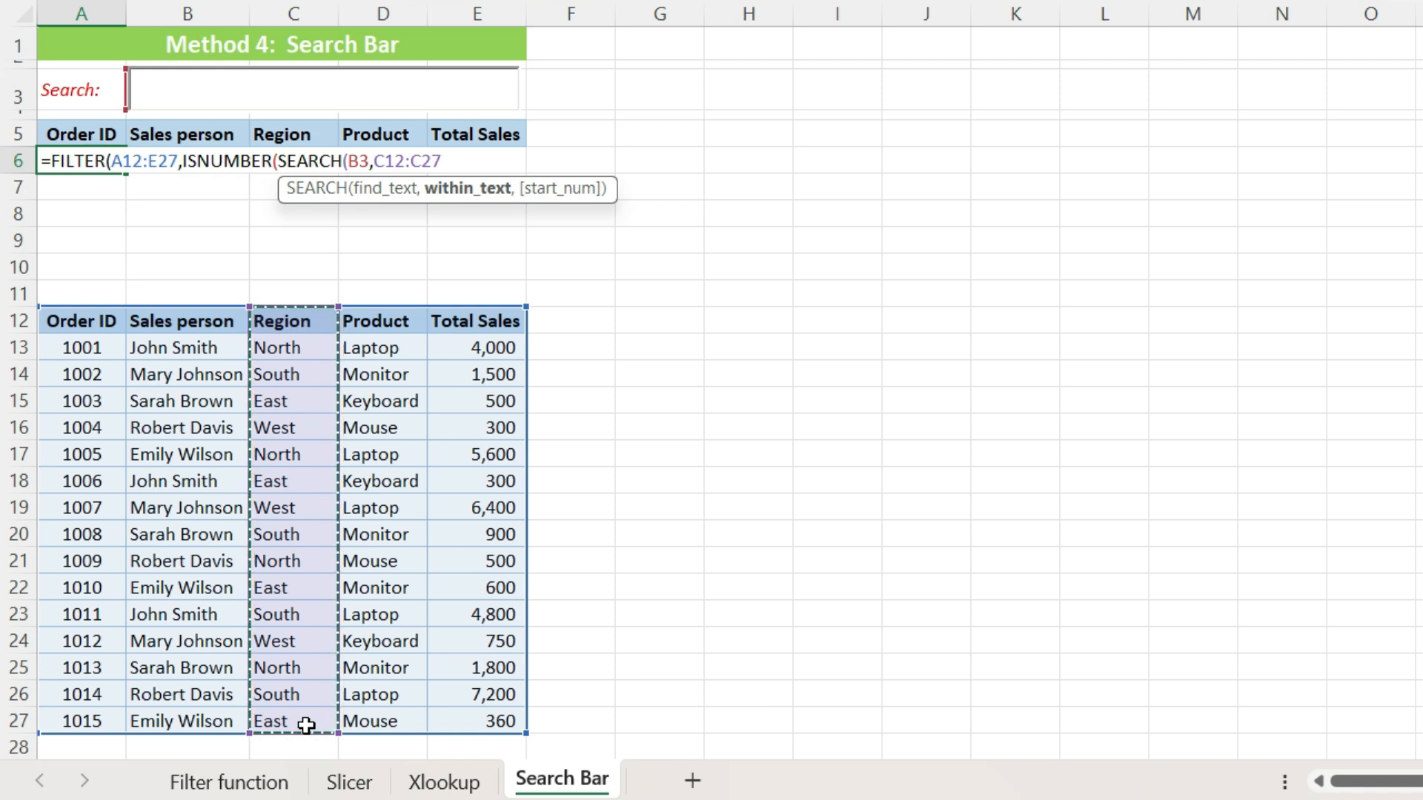
{"action": "type", "text": ")"}
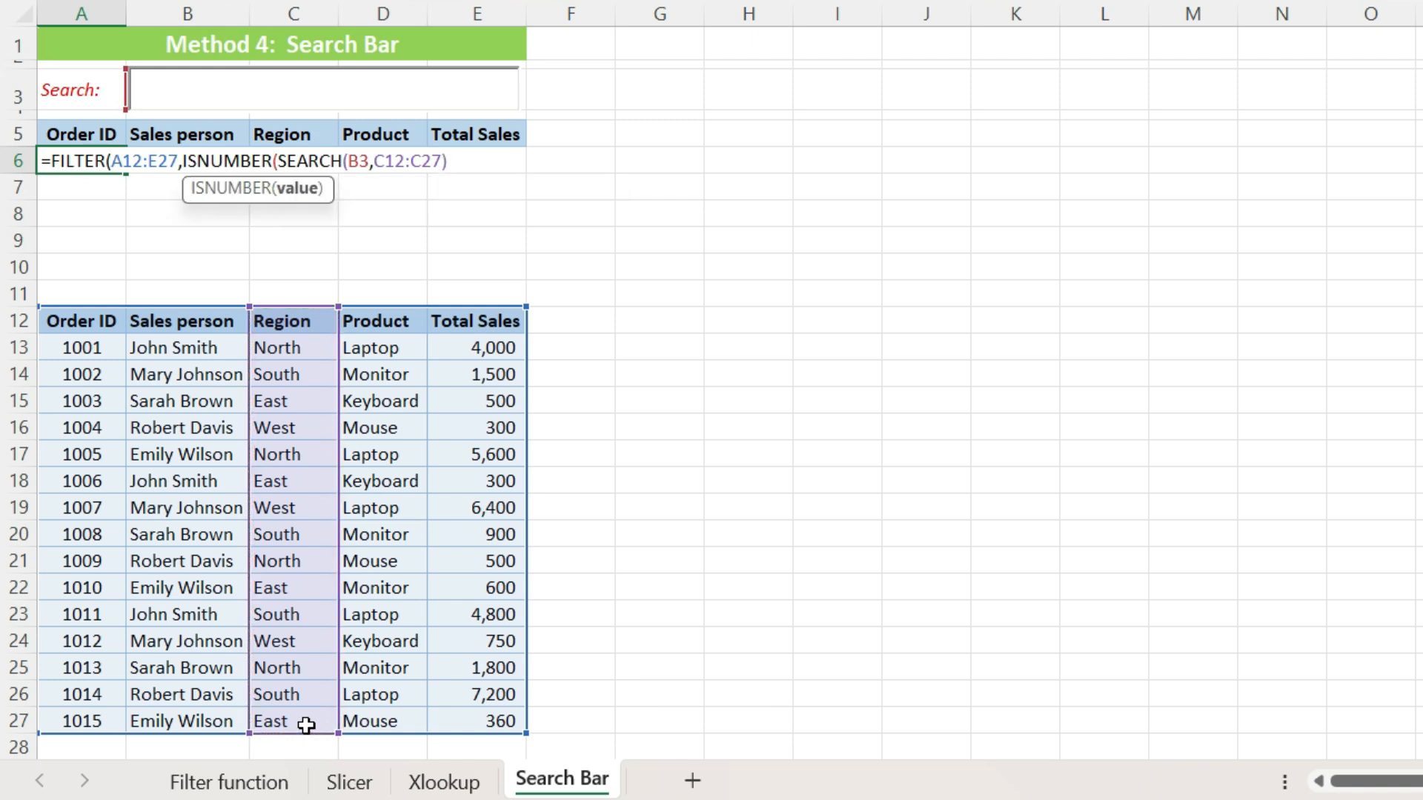
{"action": "type", "text": "),"}
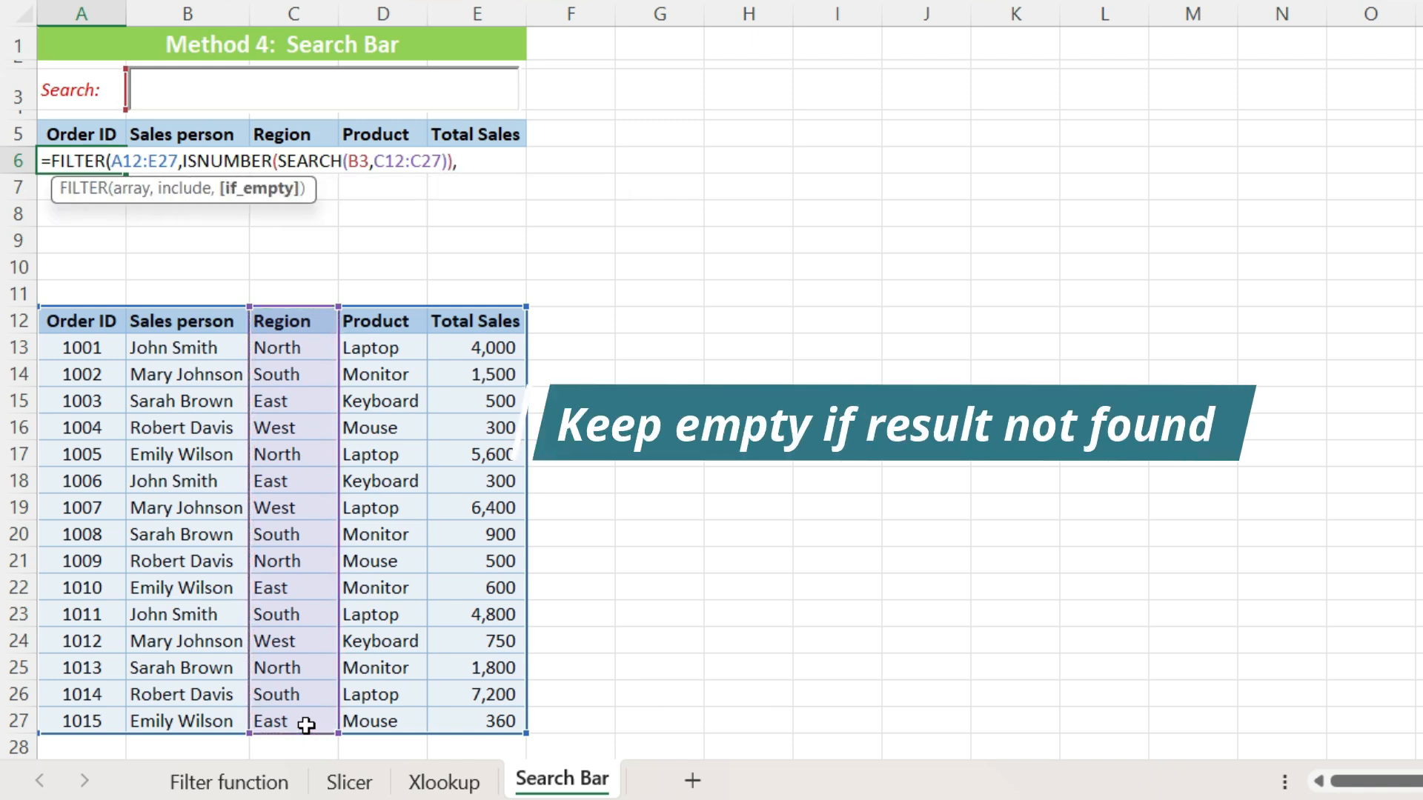
{"action": "type", "text": "\"\")"}
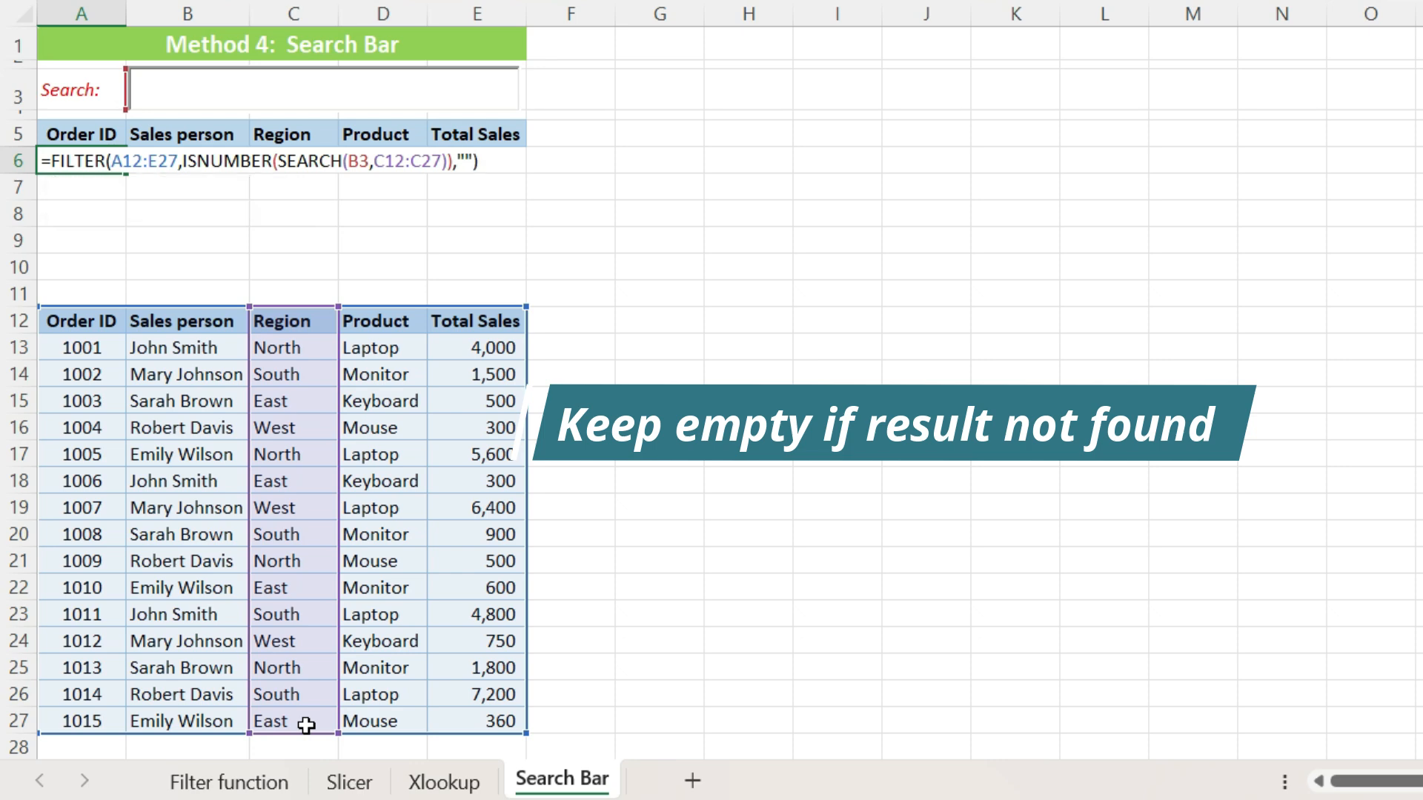
{"action": "key", "text": "Return"}
{"action": "key", "text": "Up"}
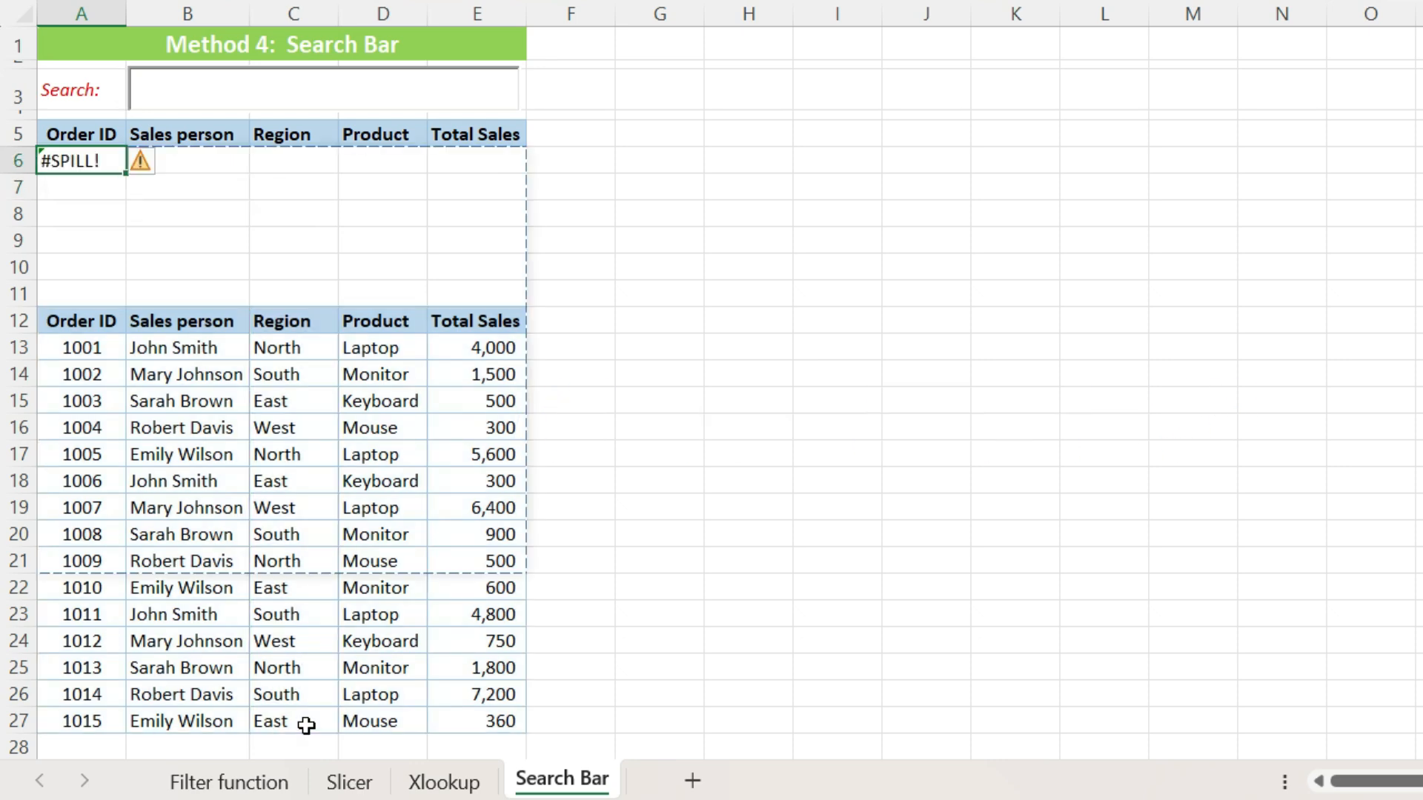
Test the search bar by searching for the regions East, West and South in turn, ending with North
{"action": "left_click", "coordinate": [202, 89]}
{"action": "type", "text": "East"}
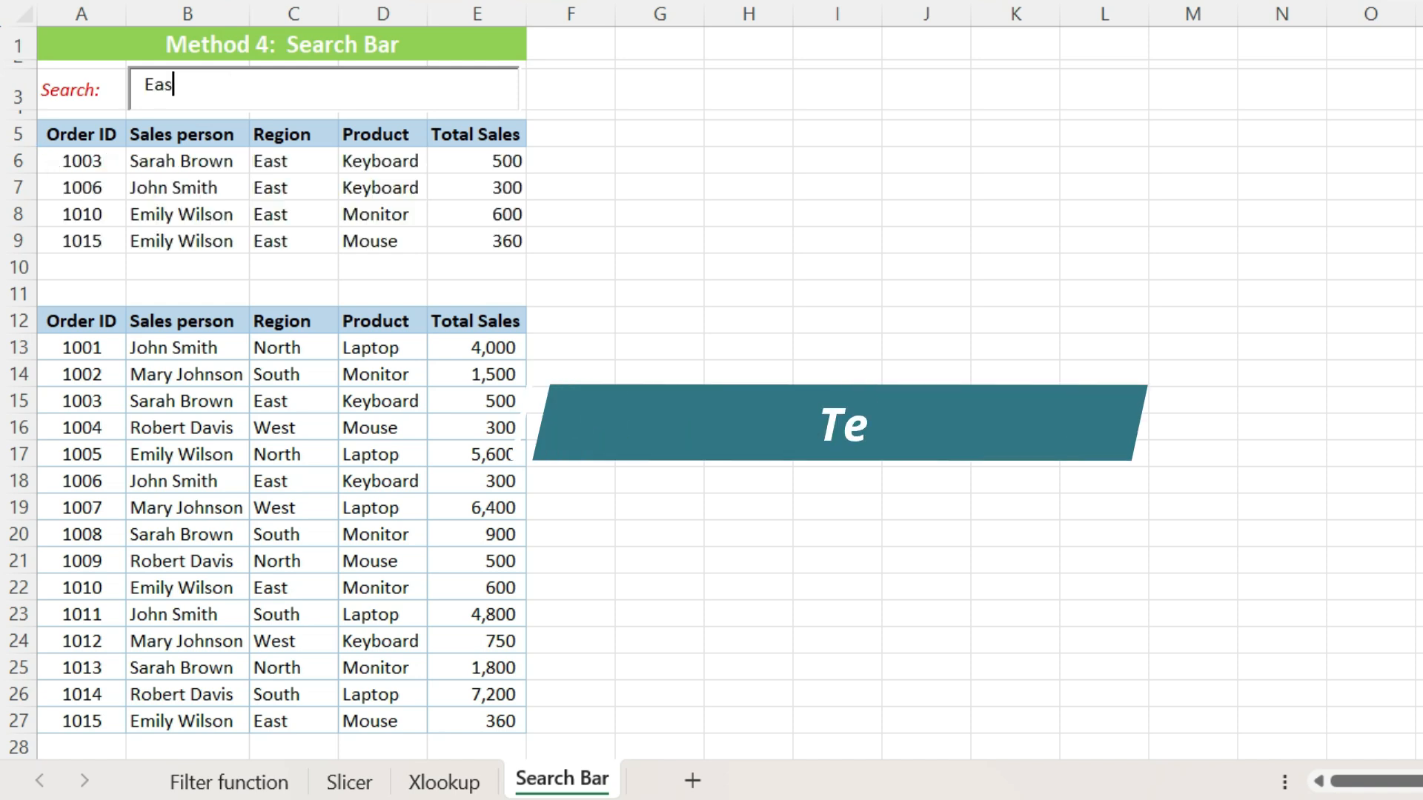
{"action": "key", "text": "BackSpace"}
{"action": "key", "text": "BackSpace"}
{"action": "key", "text": "BackSpace"}
{"action": "type", "text": "Wes"}
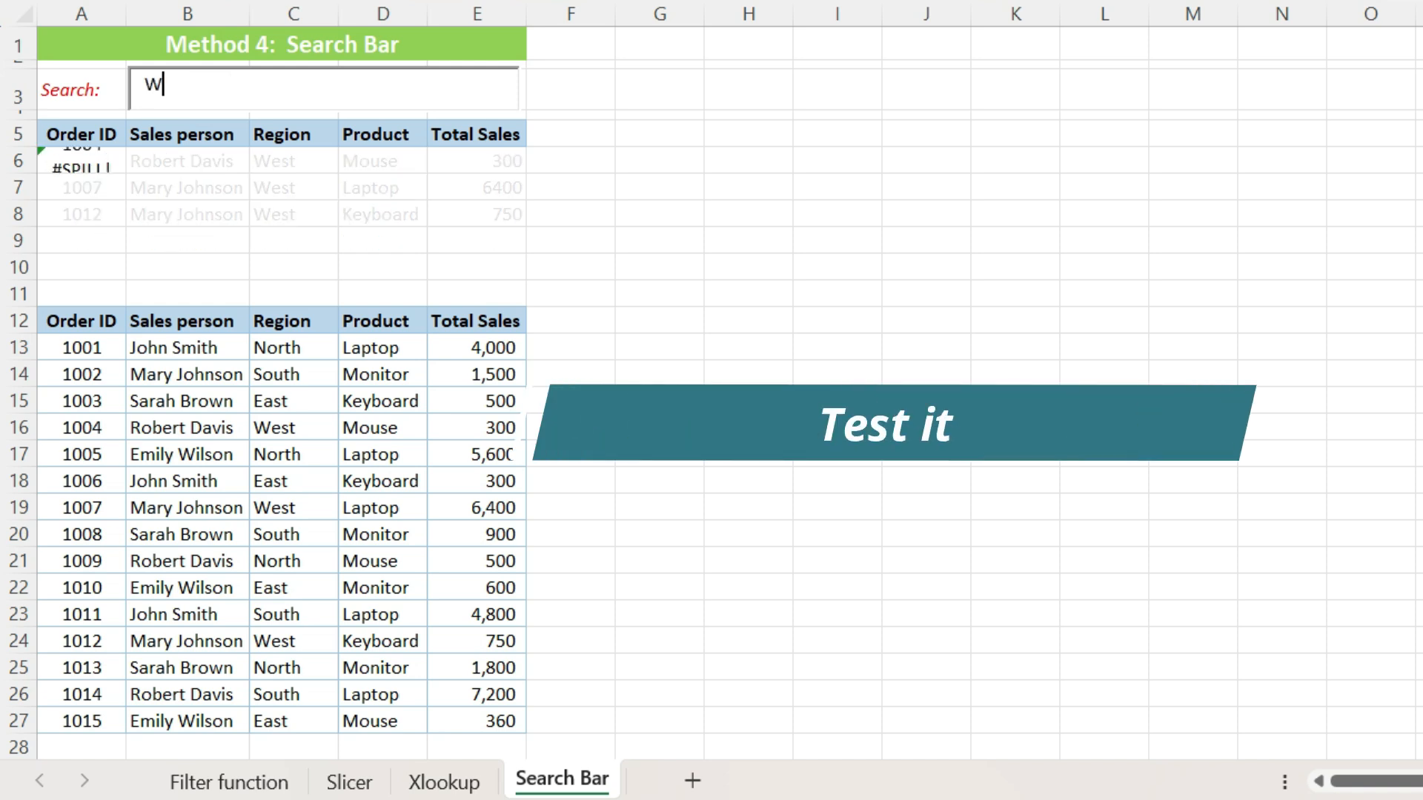
{"action": "key", "text": "BackSpace"}
{"action": "key", "text": "BackSpace"}
{"action": "key", "text": "BackSpace"}
{"action": "key", "text": "BackSpace"}
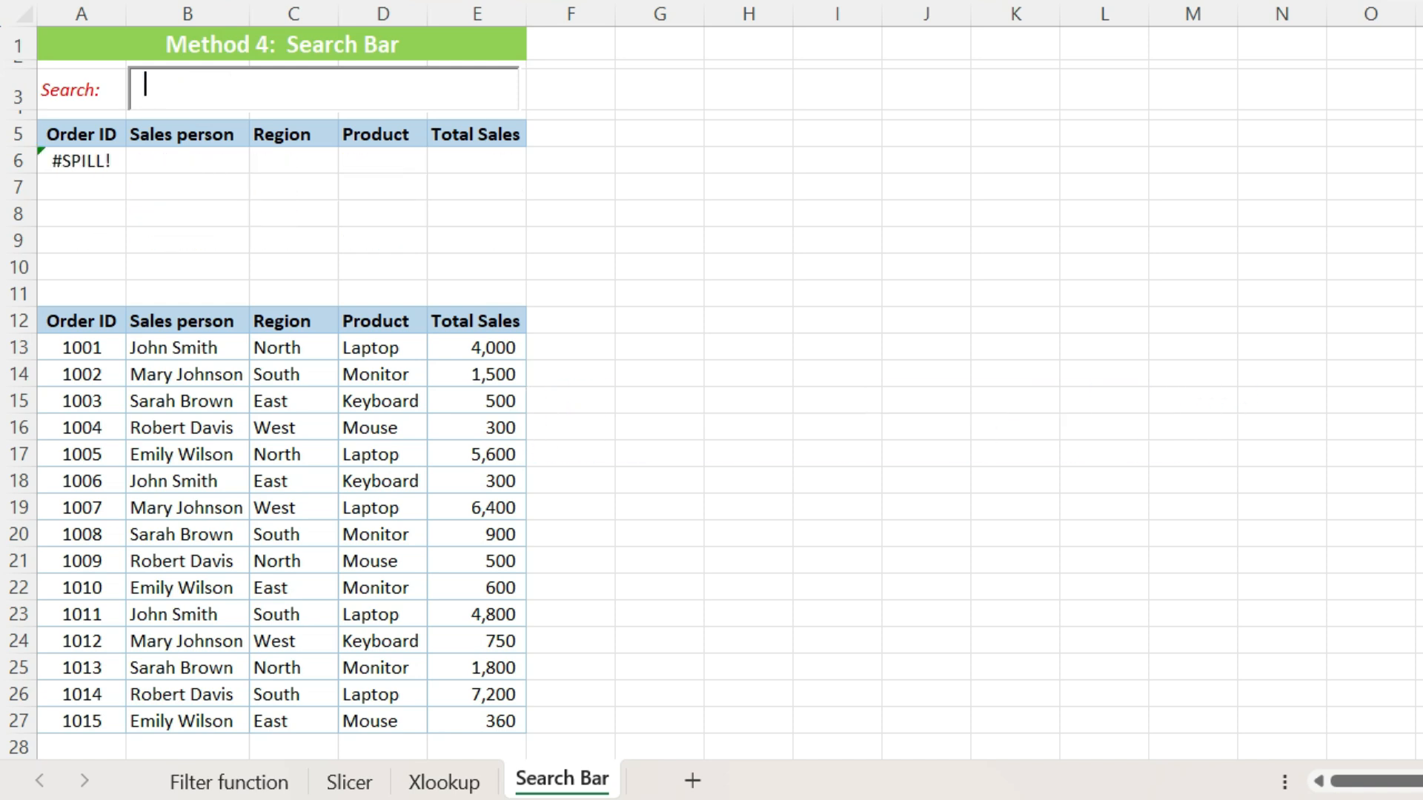
{"action": "type", "text": "South"}
{"action": "key", "text": "BackSpace"}
{"action": "key", "text": "BackSpace"}
{"action": "key", "text": "BackSpace"}
{"action": "key", "text": "BackSpace"}
{"action": "key", "text": "BackSpace"}
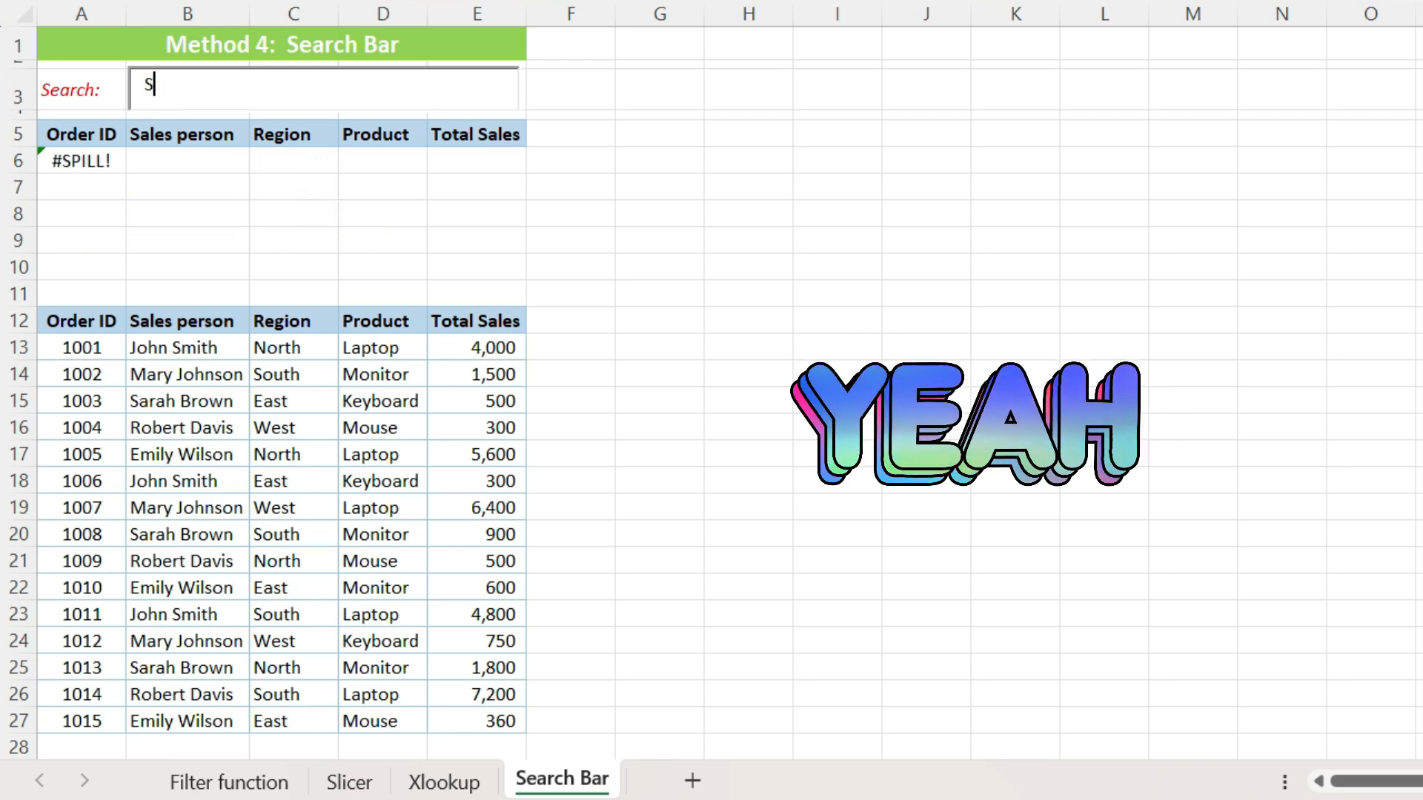
{"action": "type", "text": "North"}
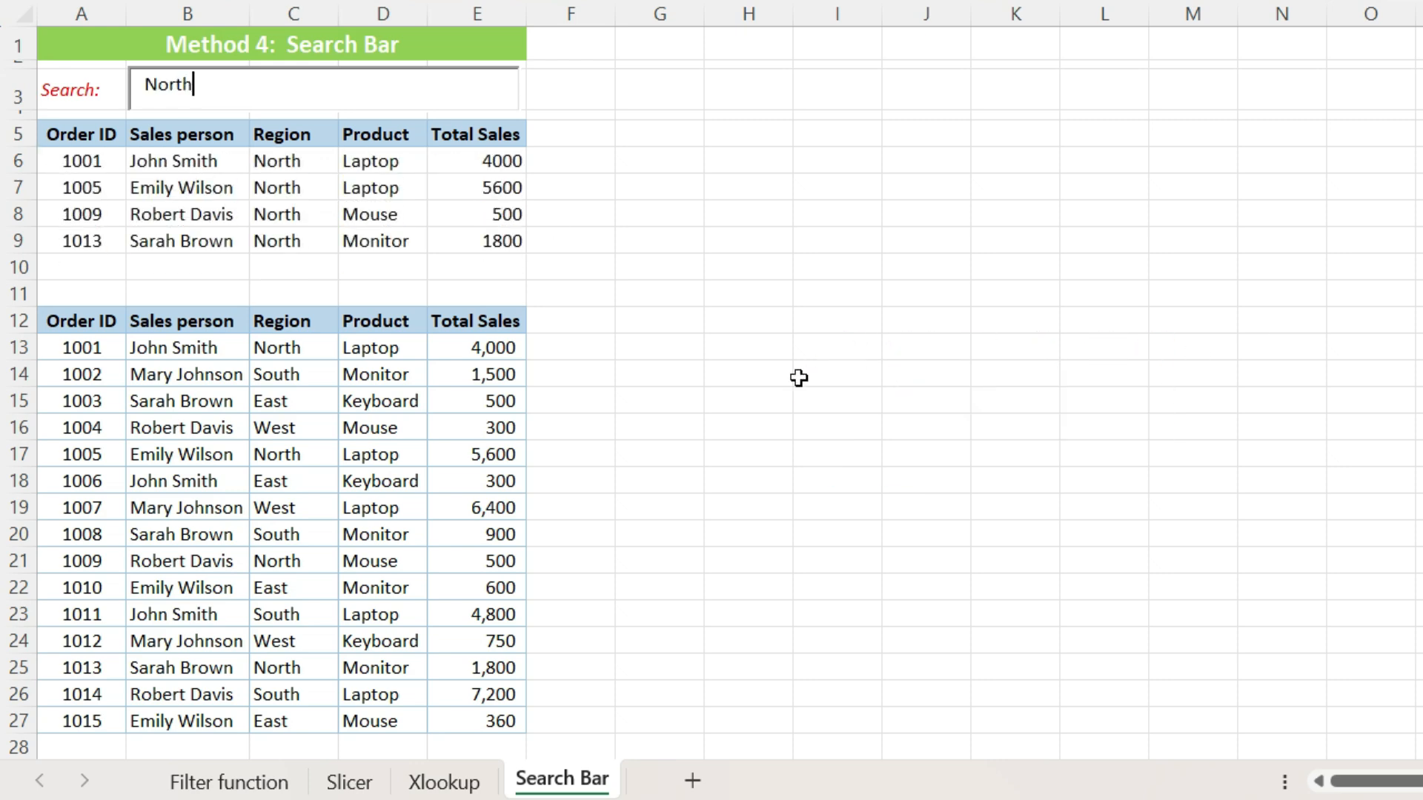
{"action": "left_click", "coordinate": [798, 378]}
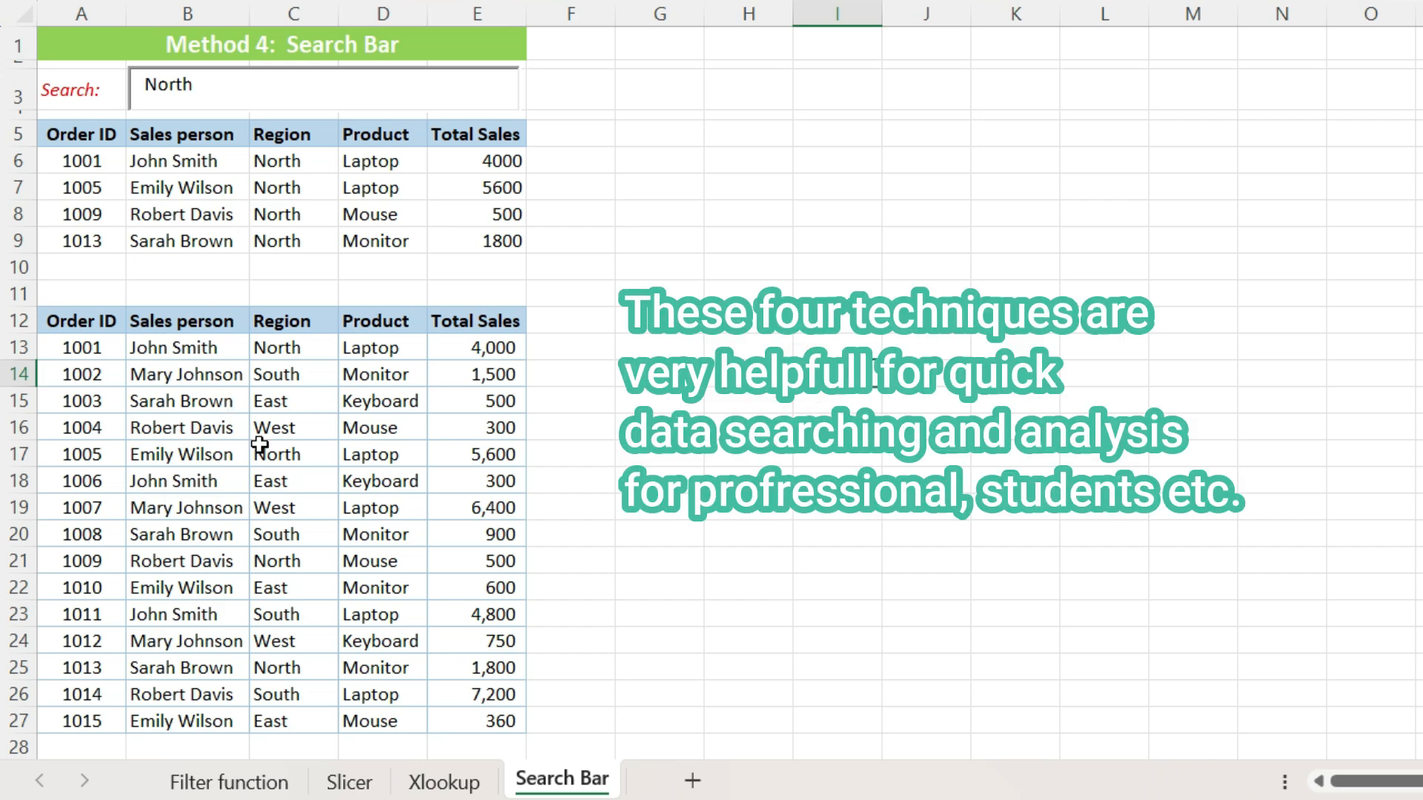
On the Filter function sheet, choose West from the region list in the search cell
{"action": "left_click", "coordinate": [426, 779]}
{"action": "left_click", "coordinate": [249, 779]}
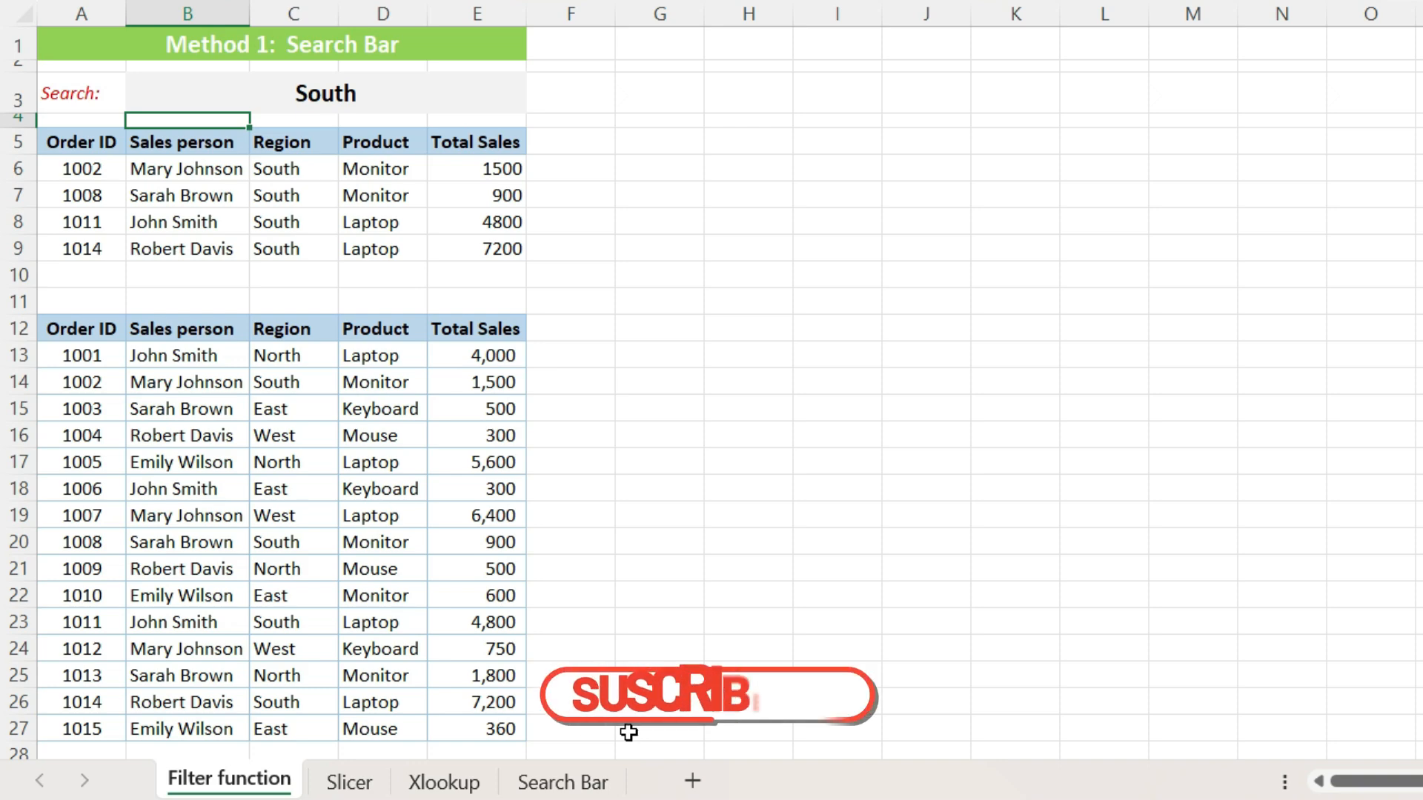
{"action": "left_click", "coordinate": [375, 92]}
{"action": "left_click", "coordinate": [538, 100]}
{"action": "left_click", "coordinate": [368, 143]}
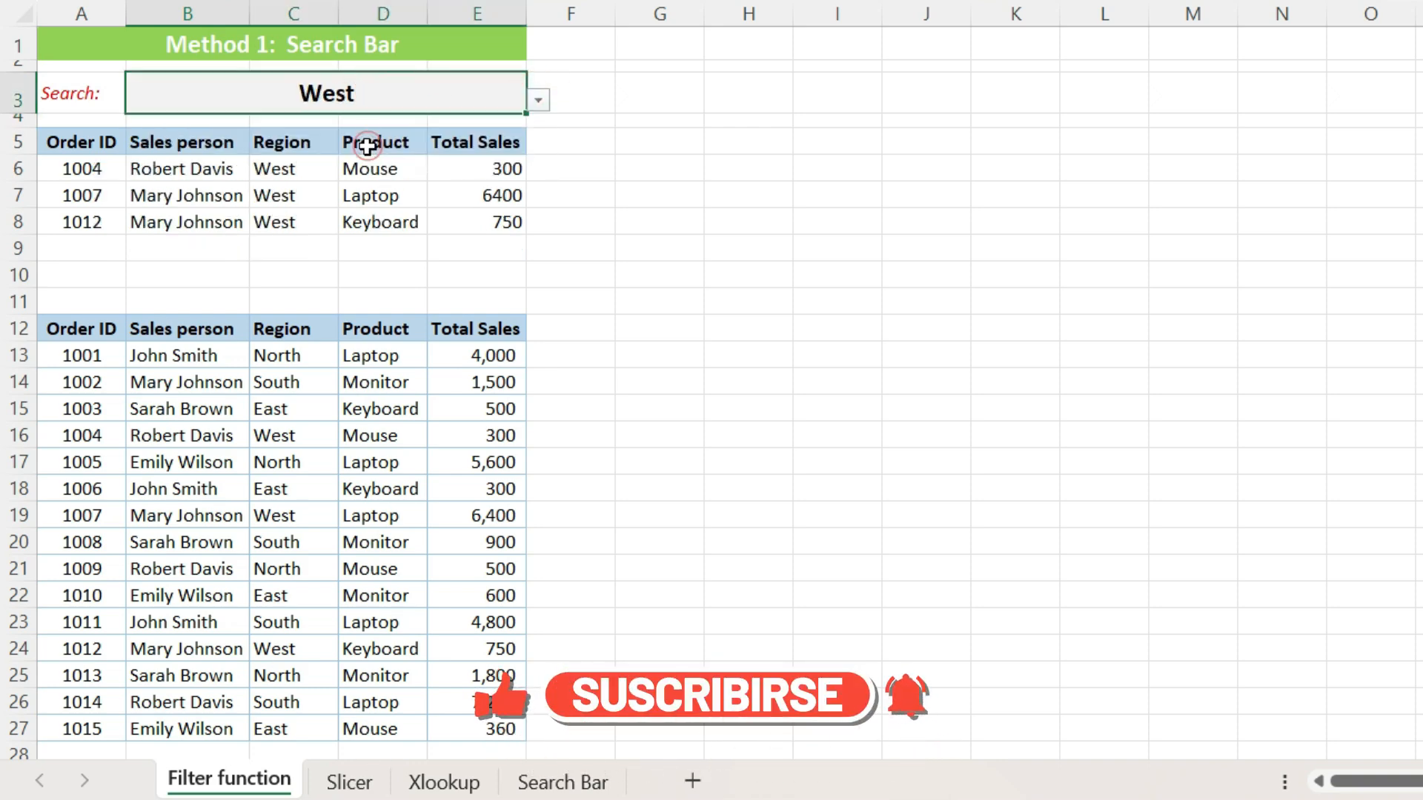